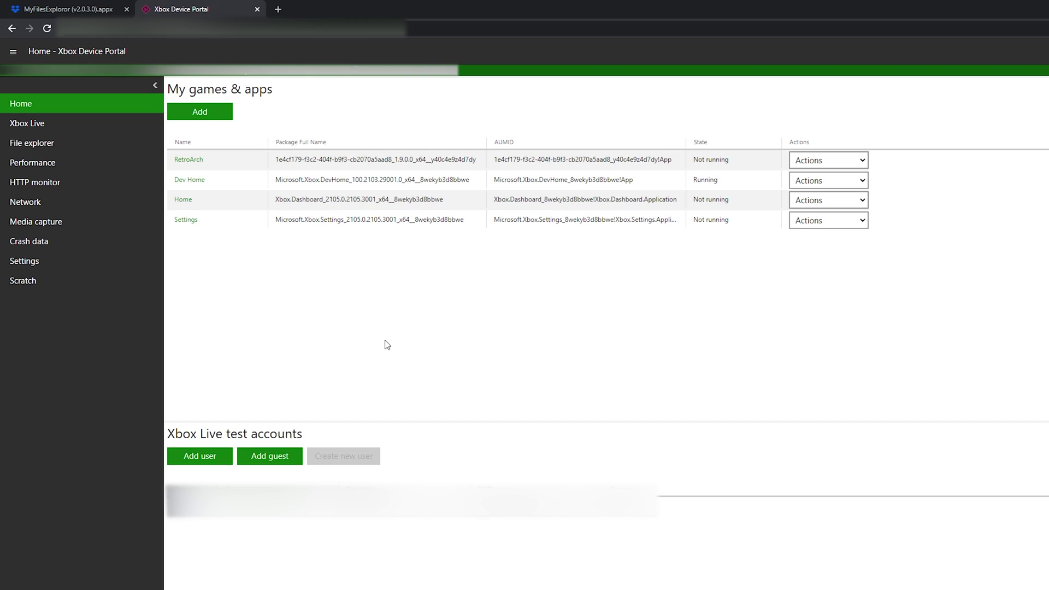
Step: Download MyFilesExploror (v2.0.3.0).appx directly from its Dropbox page
{"action": "left_click", "coordinate": [76, 9]}
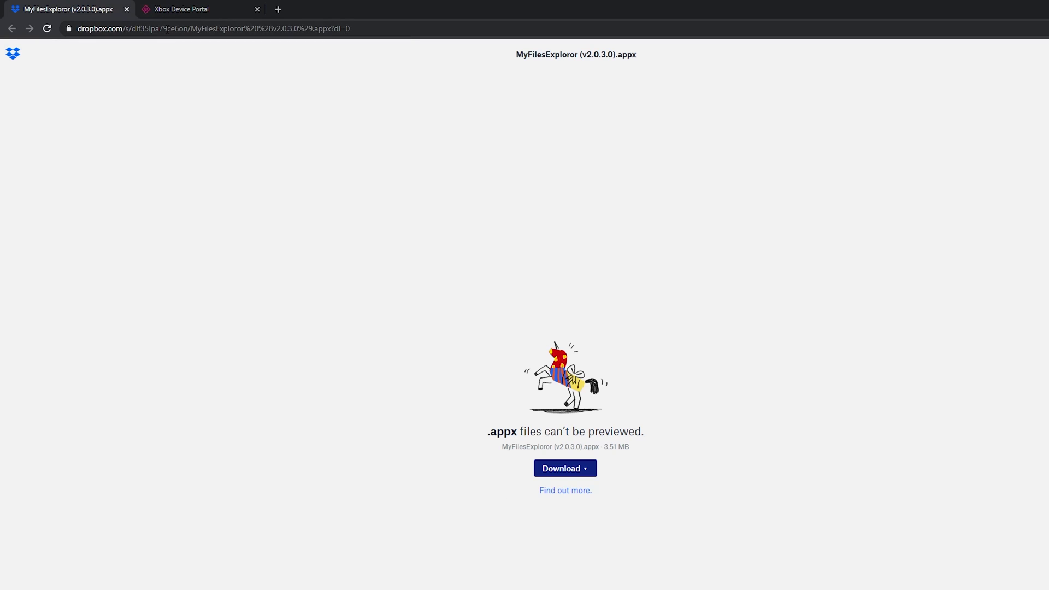
{"action": "left_click", "coordinate": [201, 163]}
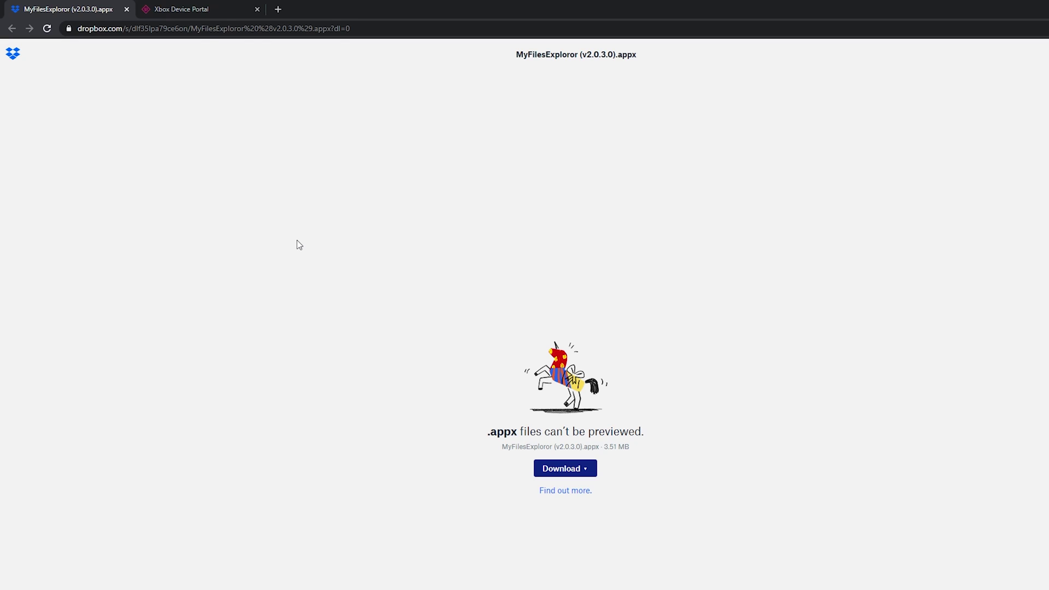
{"action": "left_click", "coordinate": [553, 469]}
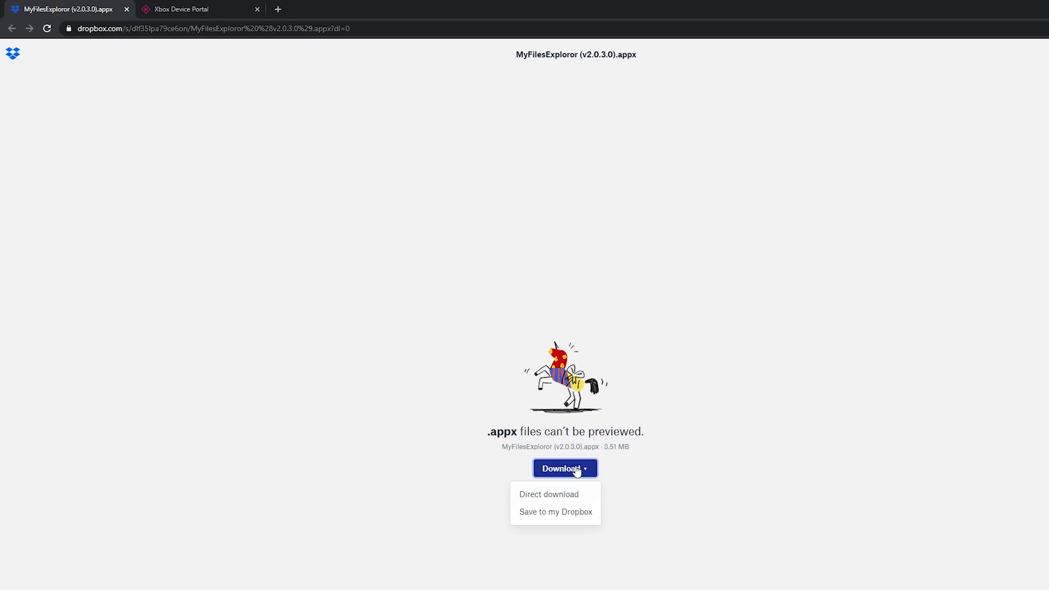
{"action": "left_click", "coordinate": [551, 495]}
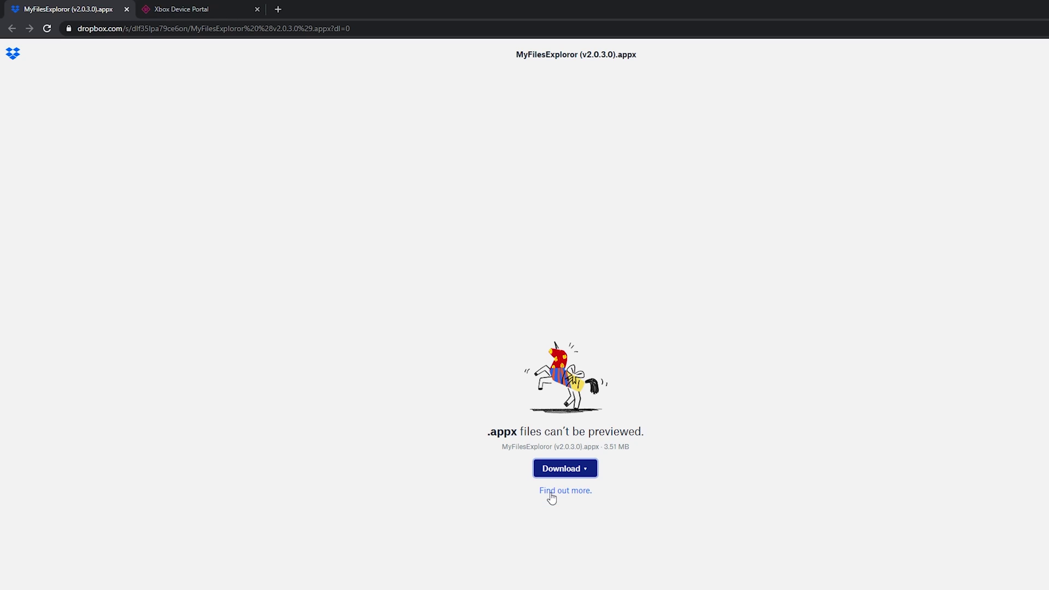
Step: Install the MyFilesExploror (v2.0.3.0).appx package on the console through Xbox Device Portal, without adding any dependency files
{"action": "key", "text": "ctrl+Tab"}
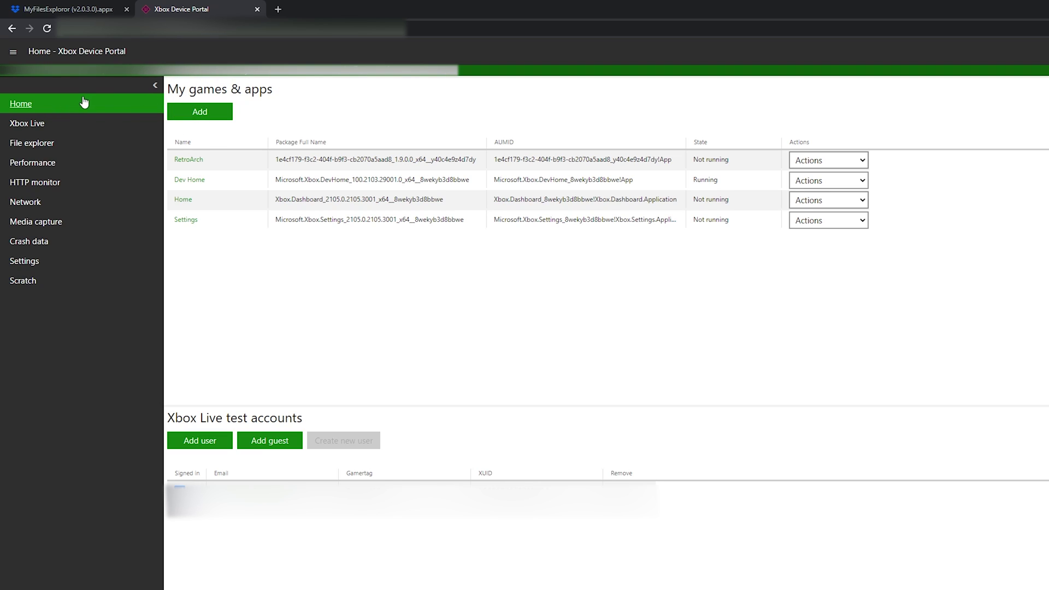
{"action": "left_click", "coordinate": [202, 113]}
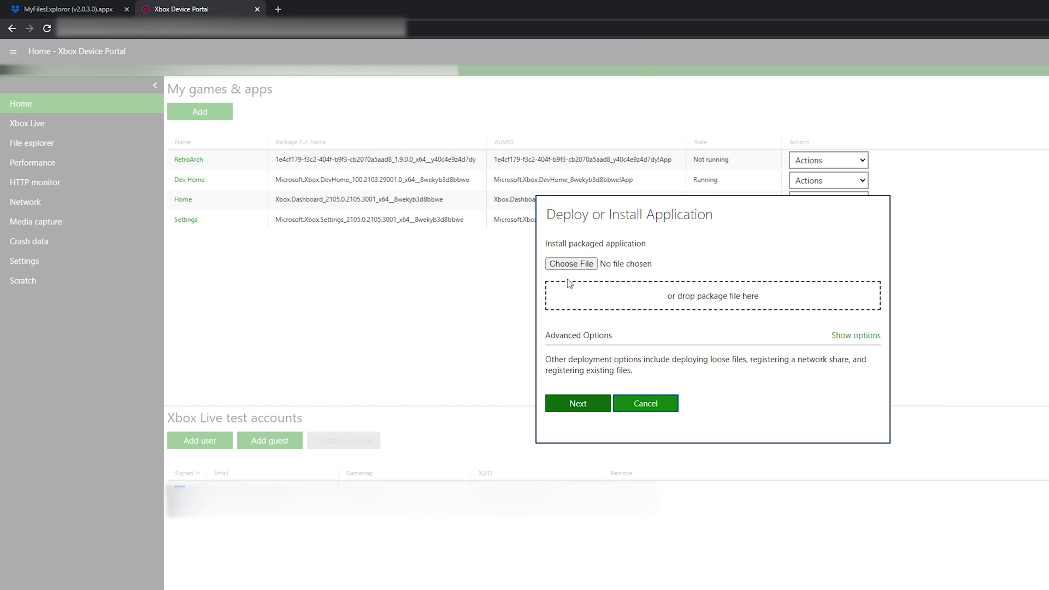
{"action": "left_click", "coordinate": [579, 264]}
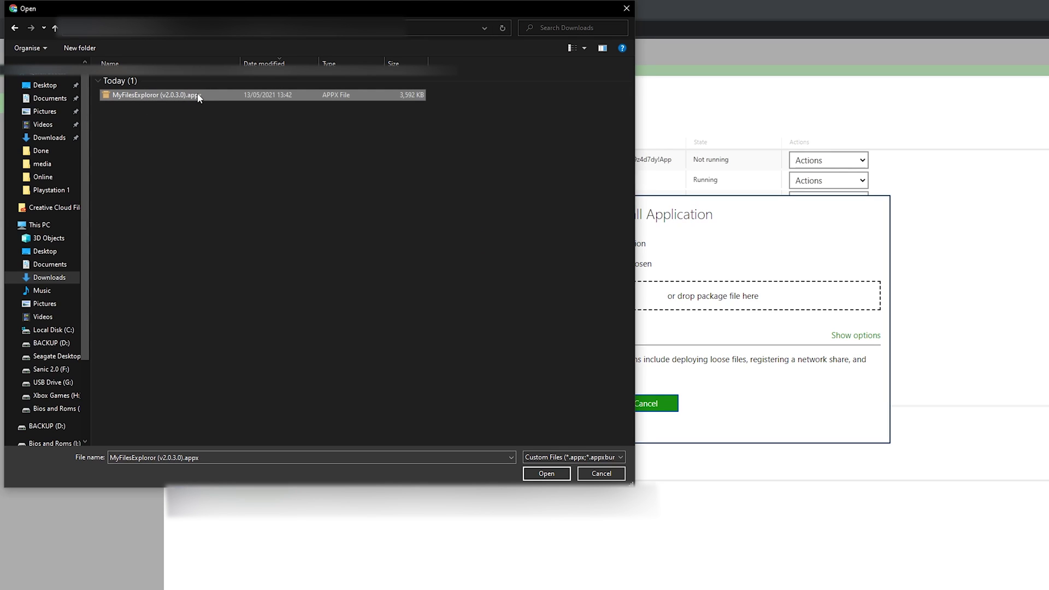
{"action": "left_click", "coordinate": [547, 473]}
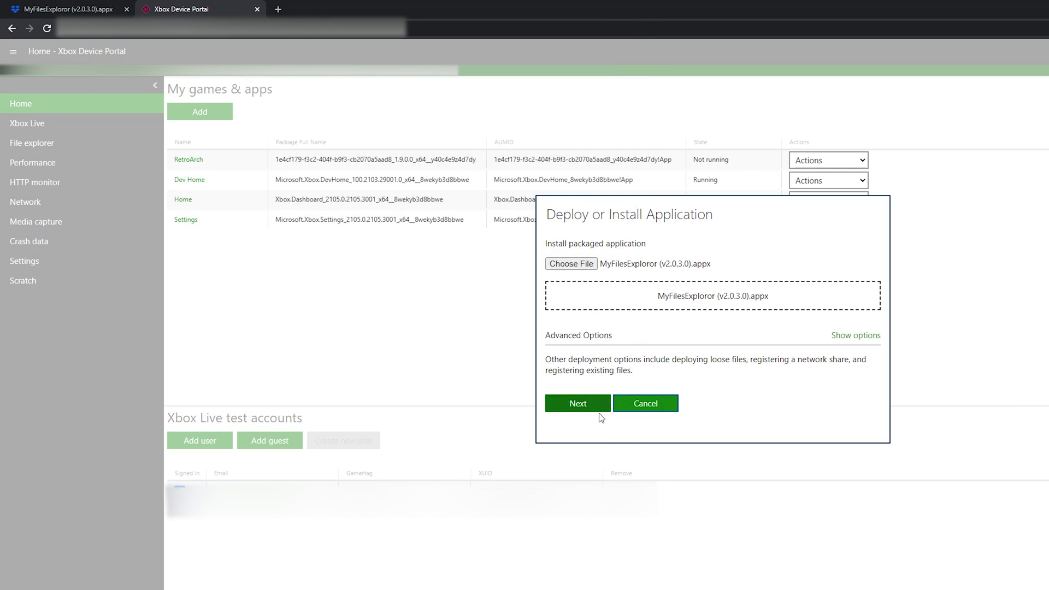
{"action": "left_click", "coordinate": [580, 404]}
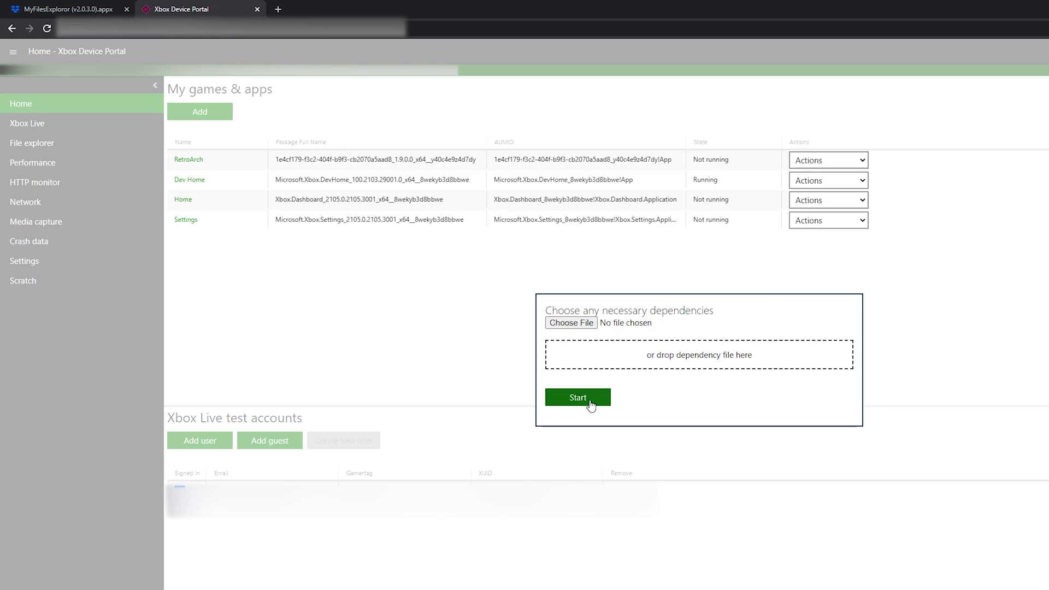
{"action": "left_click", "coordinate": [590, 401]}
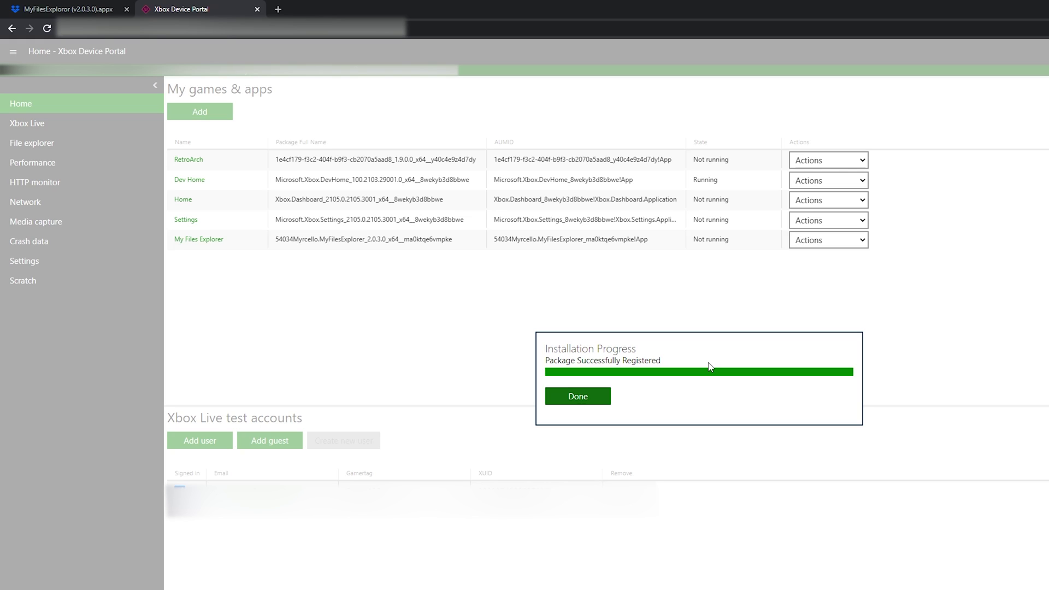
{"action": "left_click", "coordinate": [594, 398]}
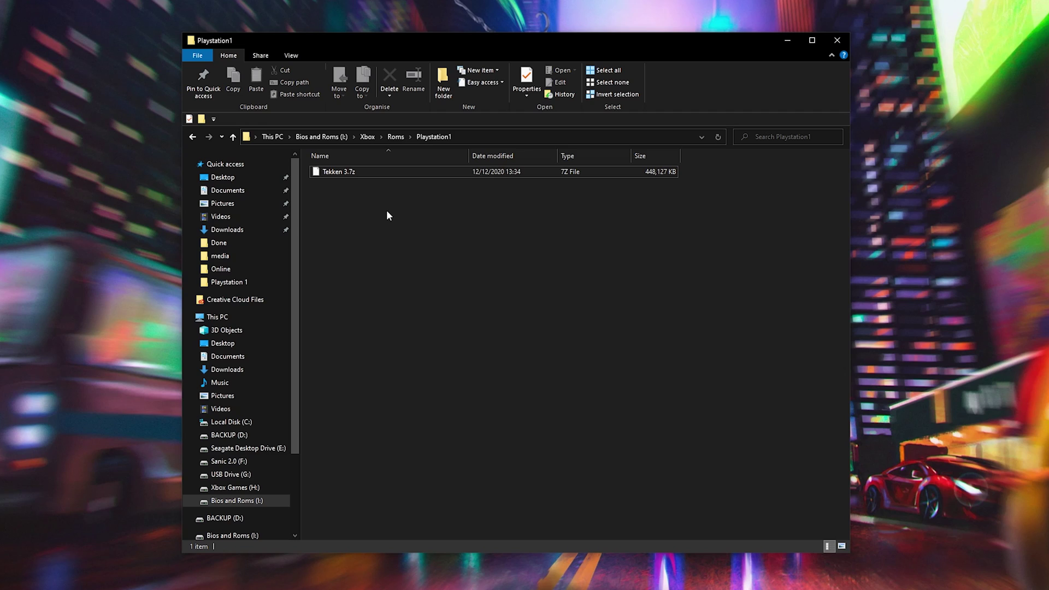
Step: Switch to File Explorer and extract Tekken 3.7z with 7-Zip directly into its own Roms\Playstation1 folder
{"action": "left_click_drag", "start_coordinate": [463, 260], "coordinate": [387, 219]}
{"action": "left_click", "coordinate": [339, 170]}
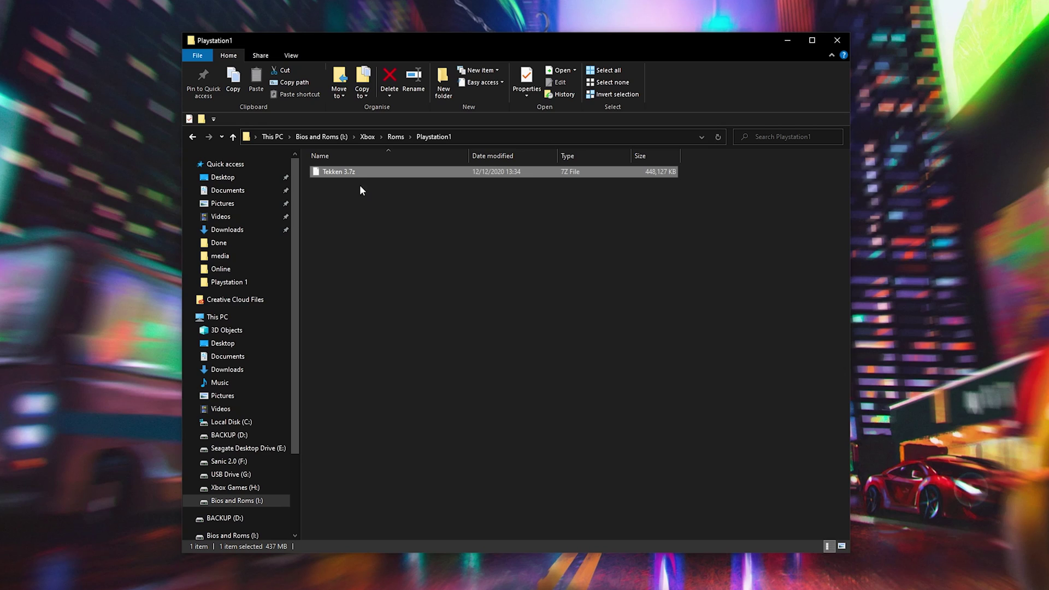
{"action": "right_click", "coordinate": [335, 171]}
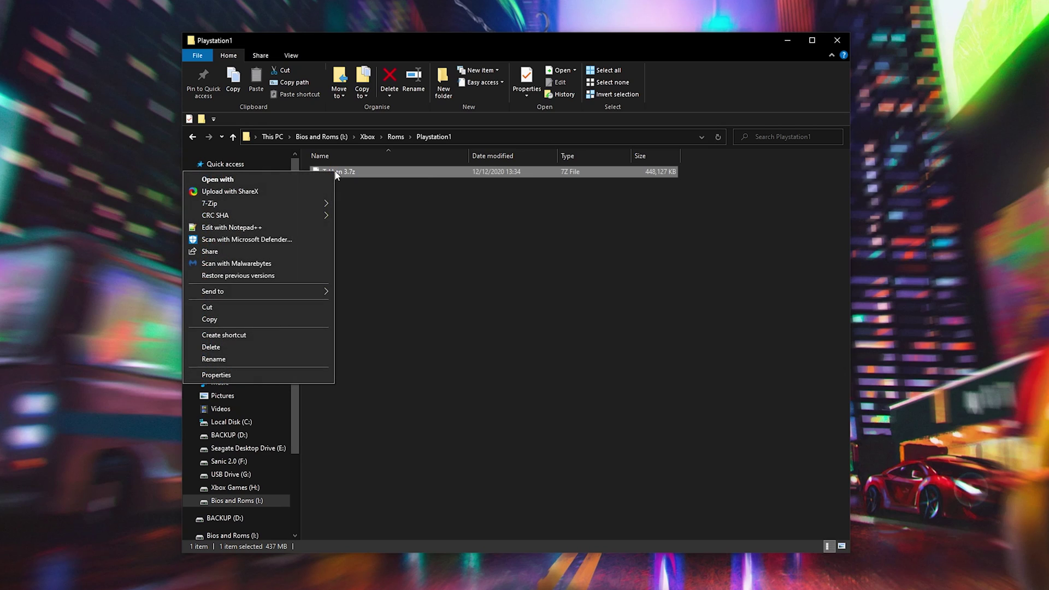
{"action": "mouse_move", "coordinate": [303, 200]}
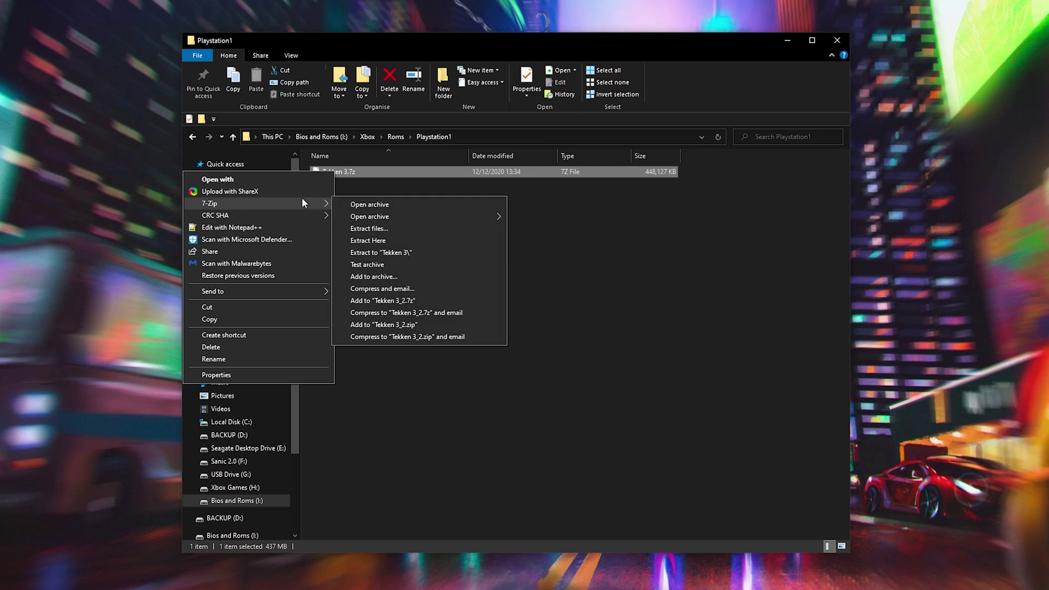
{"action": "left_click", "coordinate": [385, 241]}
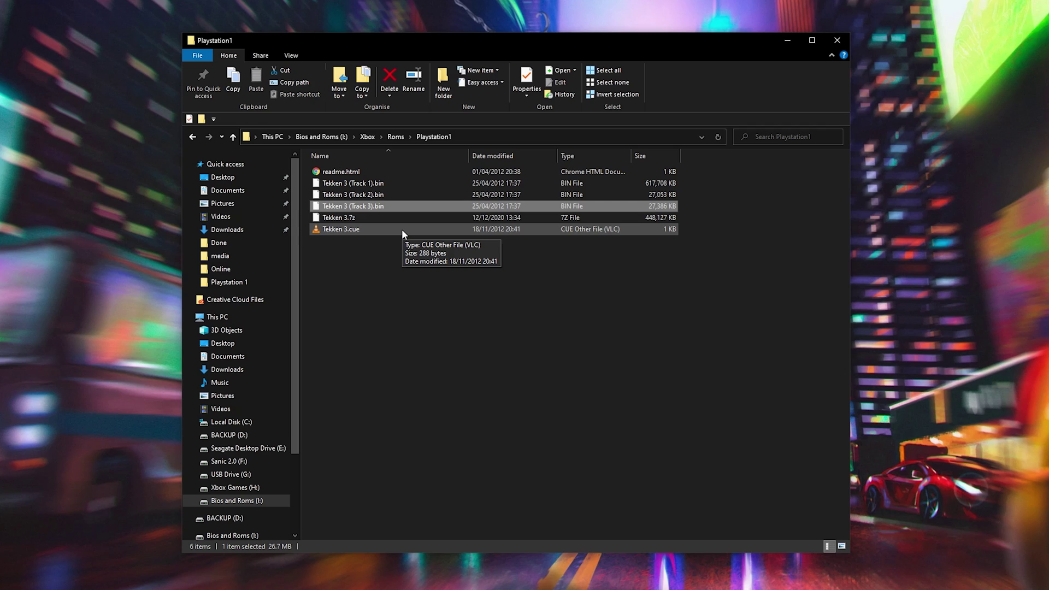
Step: Examine the extracted Tekken 3 .bin and .cue files and the scph5501.bin BIOS file in the Bios\Playstation 1 folder
{"action": "left_click_drag", "start_coordinate": [480, 262], "coordinate": [309, 166]}
{"action": "left_click_drag", "start_coordinate": [689, 207], "coordinate": [644, 183]}
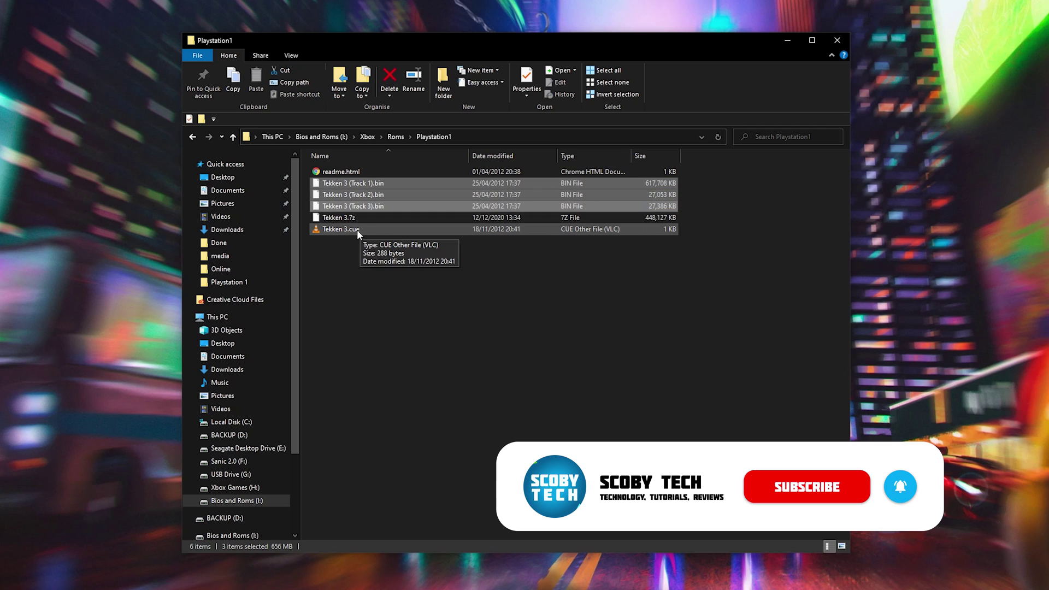
{"action": "left_click", "coordinate": [357, 230]}
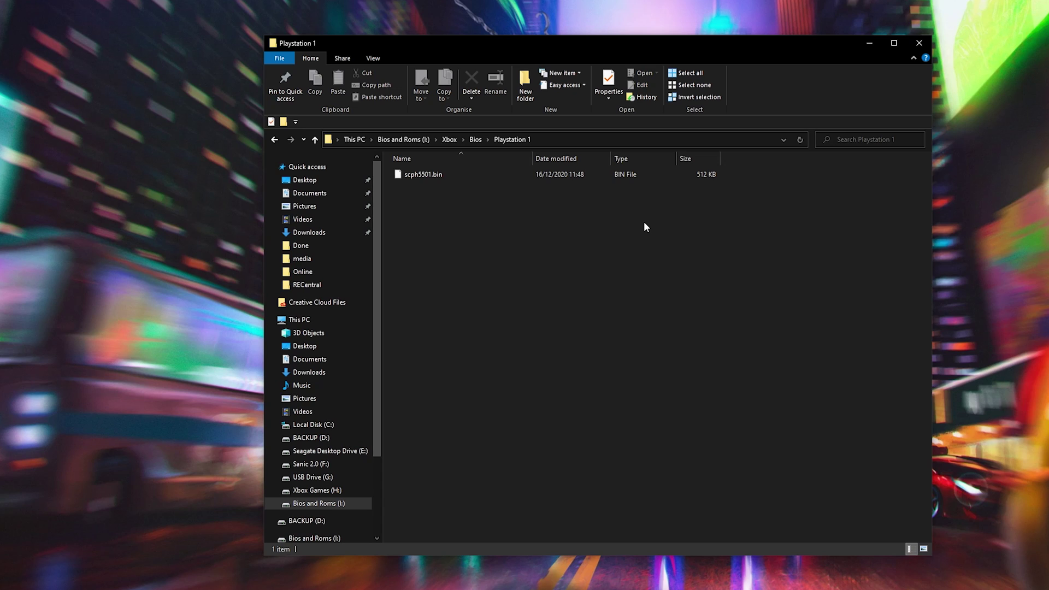
{"action": "left_click", "coordinate": [432, 175]}
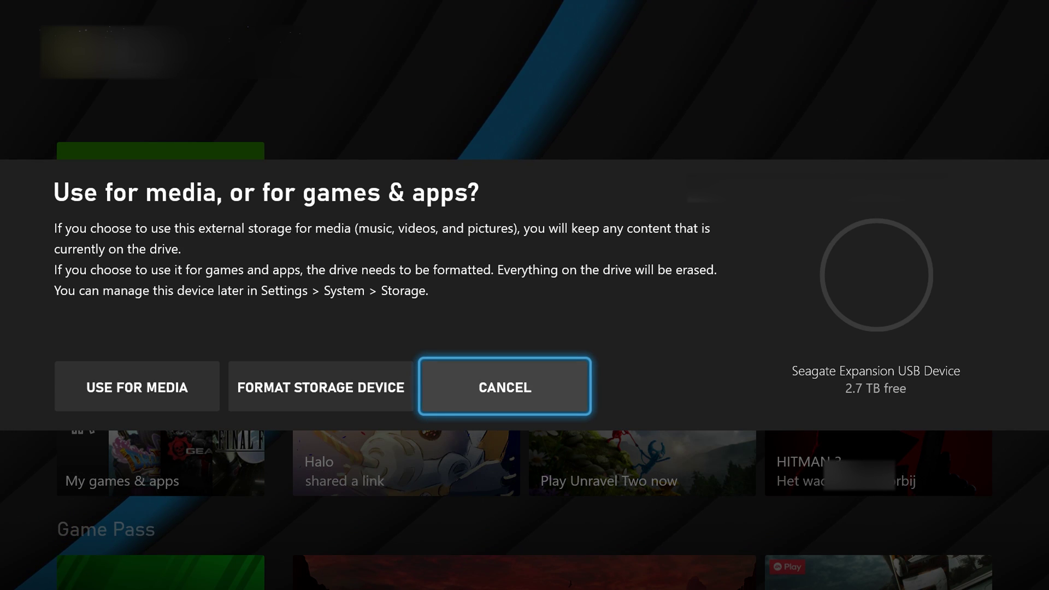
Step: On the Xbox console, set the connected Seagate external drive to be used for media instead of formatting it
{"action": "key", "text": "Left"}
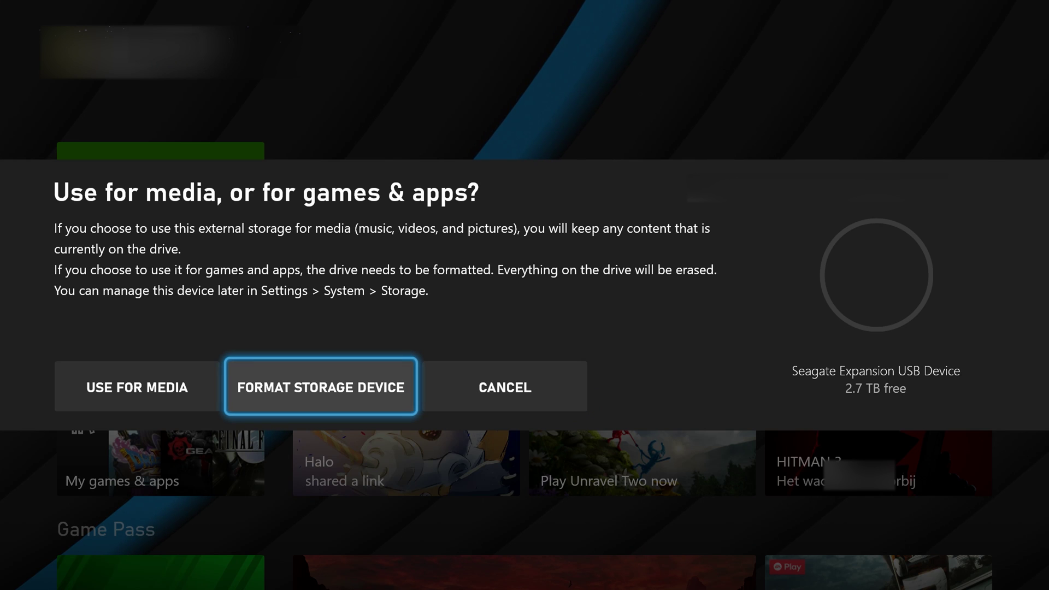
{"action": "key", "text": "Left"}
{"action": "key", "text": "Right"}
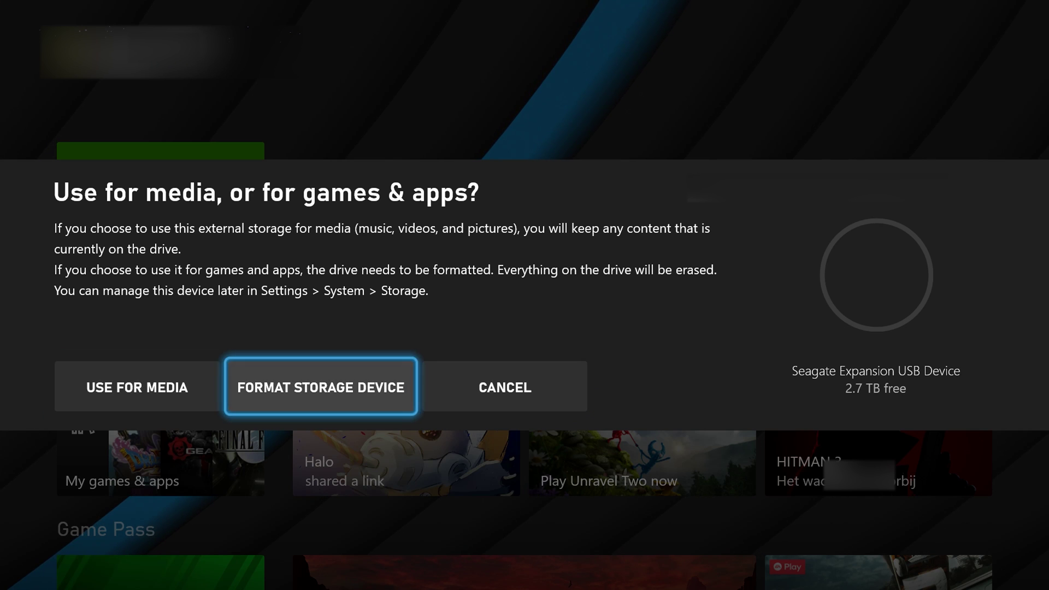
{"action": "key", "text": "Right"}
{"action": "key", "text": "Left"}
{"action": "key", "text": "Left"}
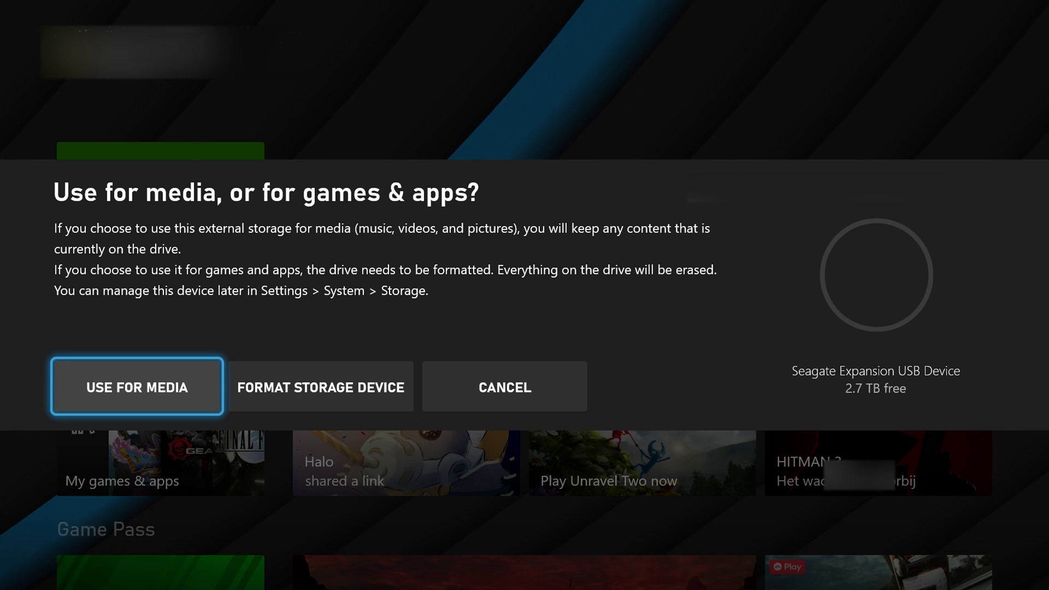
{"action": "key", "text": "Return"}
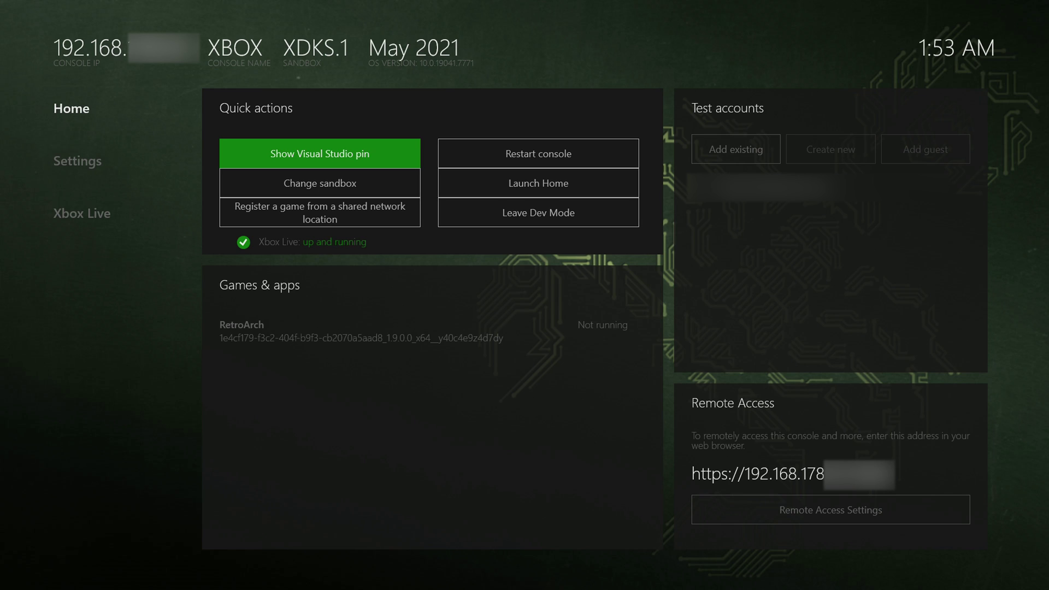
Step: Launch My Files Explorer from the Games & apps list in Dev Home
{"action": "key", "text": "Down"}
{"action": "key", "text": "Down"}
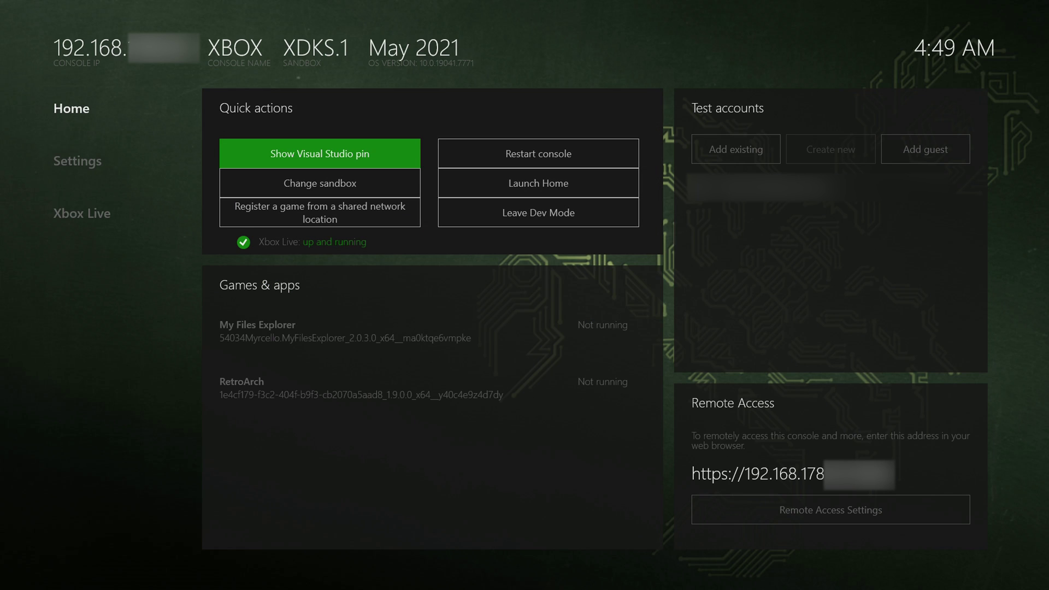
{"action": "key", "text": "Down"}
{"action": "key", "text": "Down"}
{"action": "key", "text": "Down"}
{"action": "key", "text": "Down"}
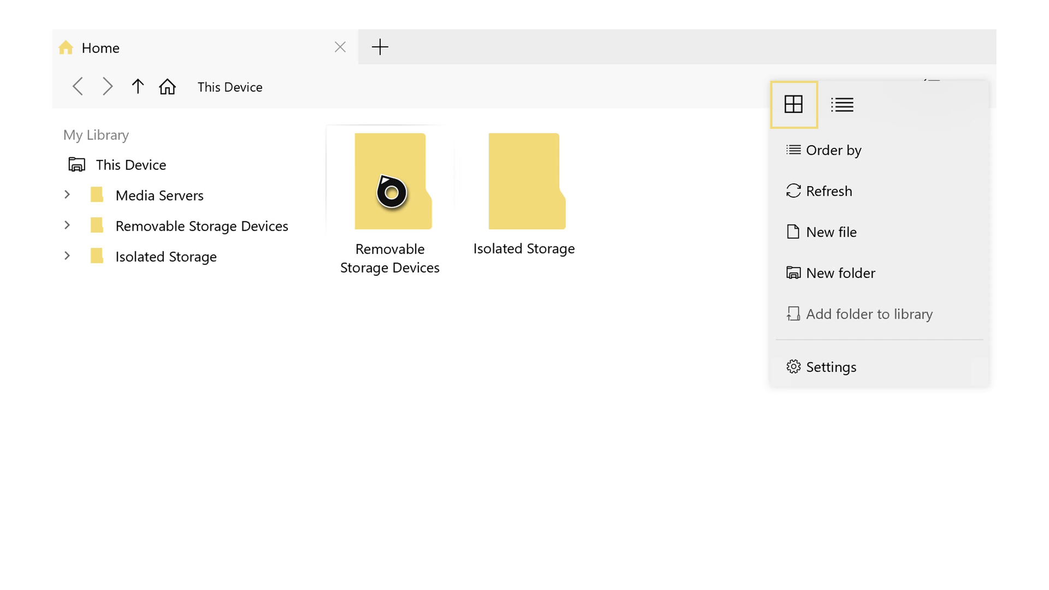
Step: Browse the removable Bios and Roms (F:) drive to Xbox > Bios > Playstation 1 and copy the scph5501.bin file
{"action": "left_click", "coordinate": [404, 282]}
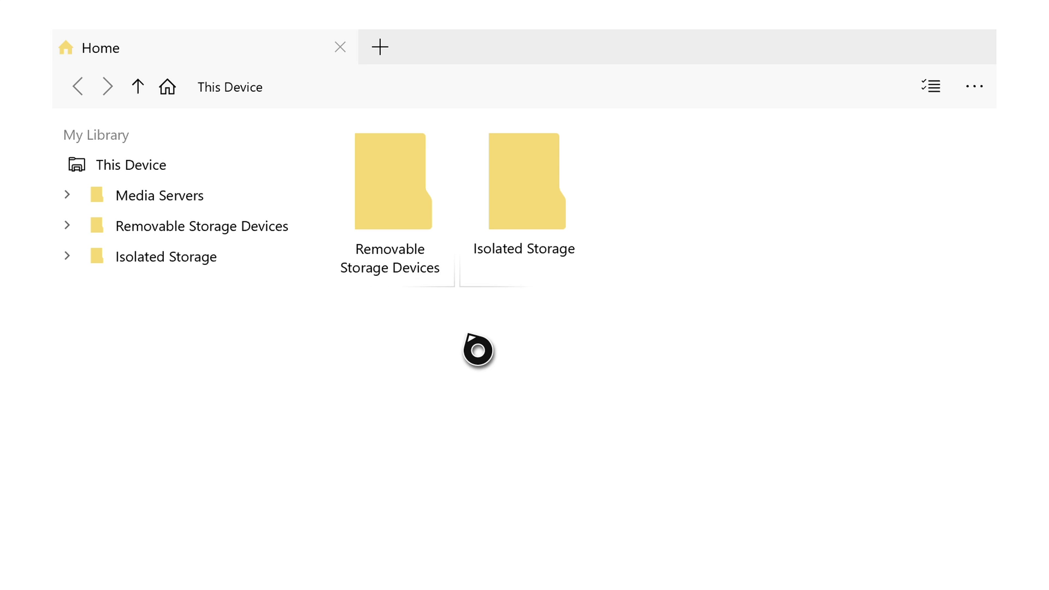
{"action": "left_click", "coordinate": [392, 182]}
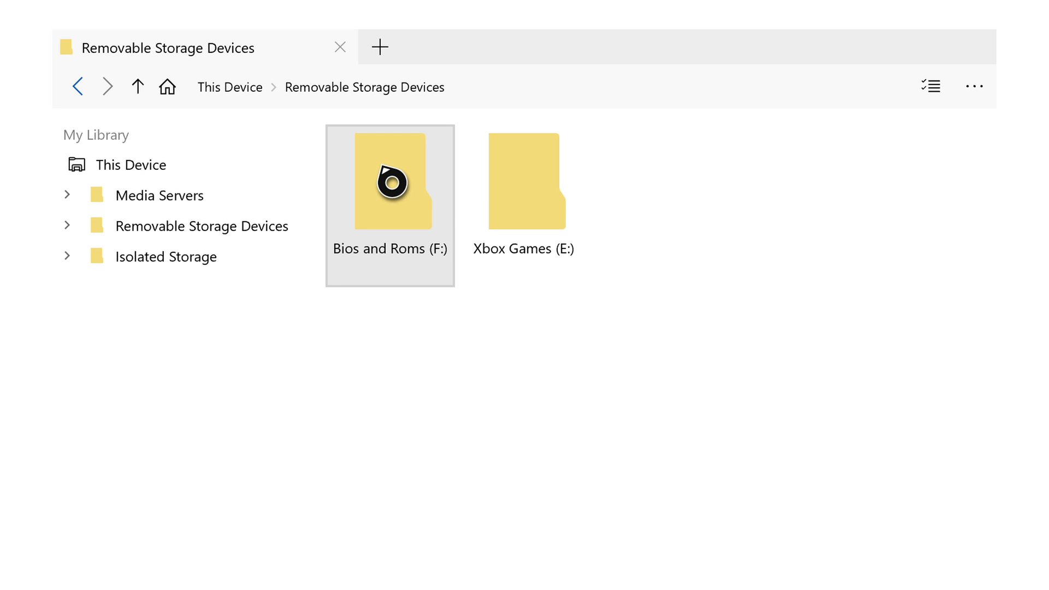
{"action": "left_click", "coordinate": [392, 182]}
{"action": "left_click", "coordinate": [392, 182]}
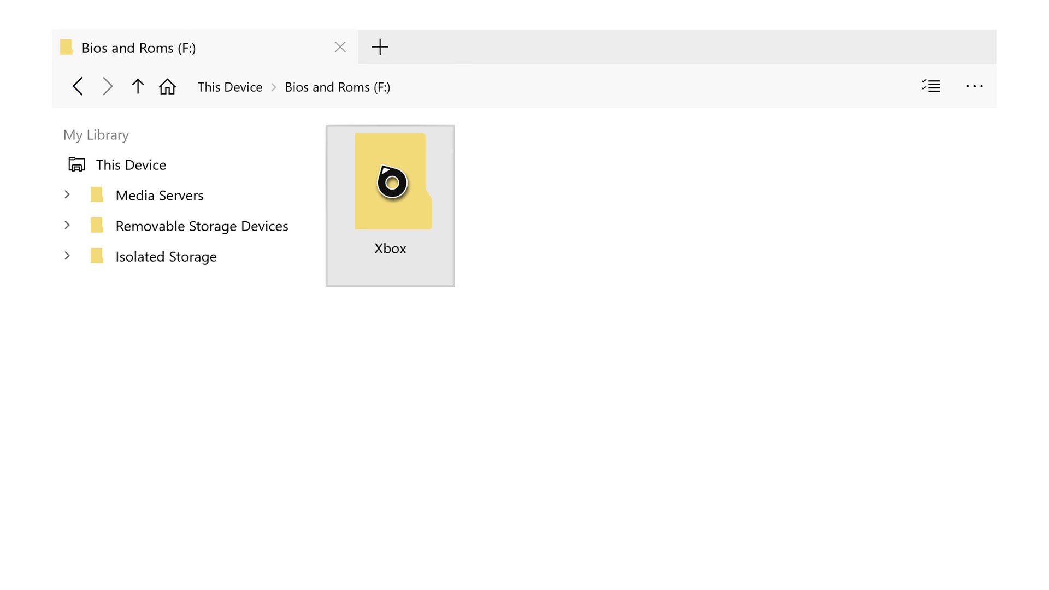
{"action": "left_click", "coordinate": [392, 182]}
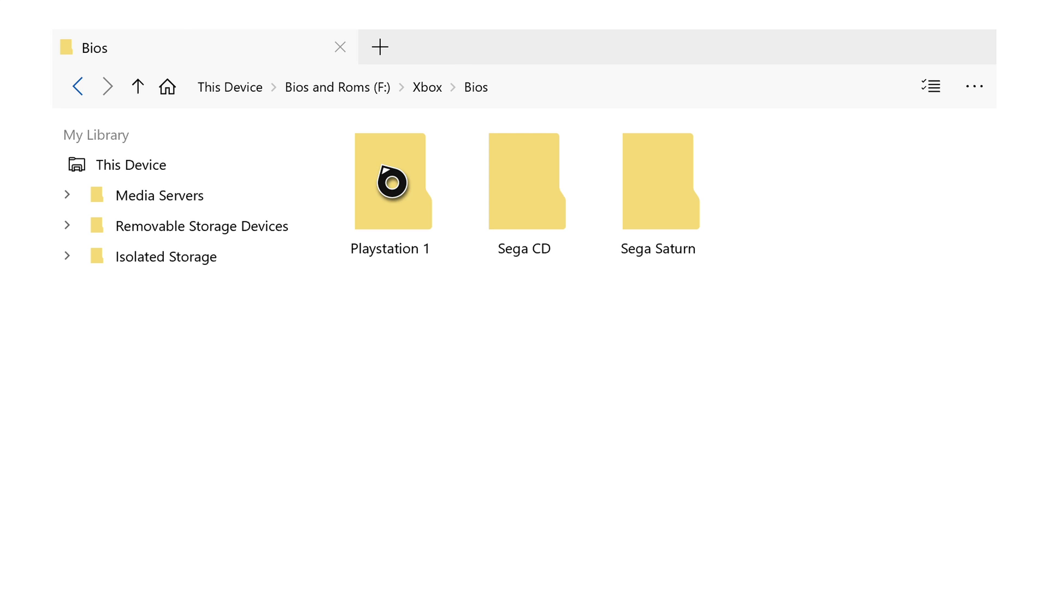
{"action": "left_click", "coordinate": [383, 184]}
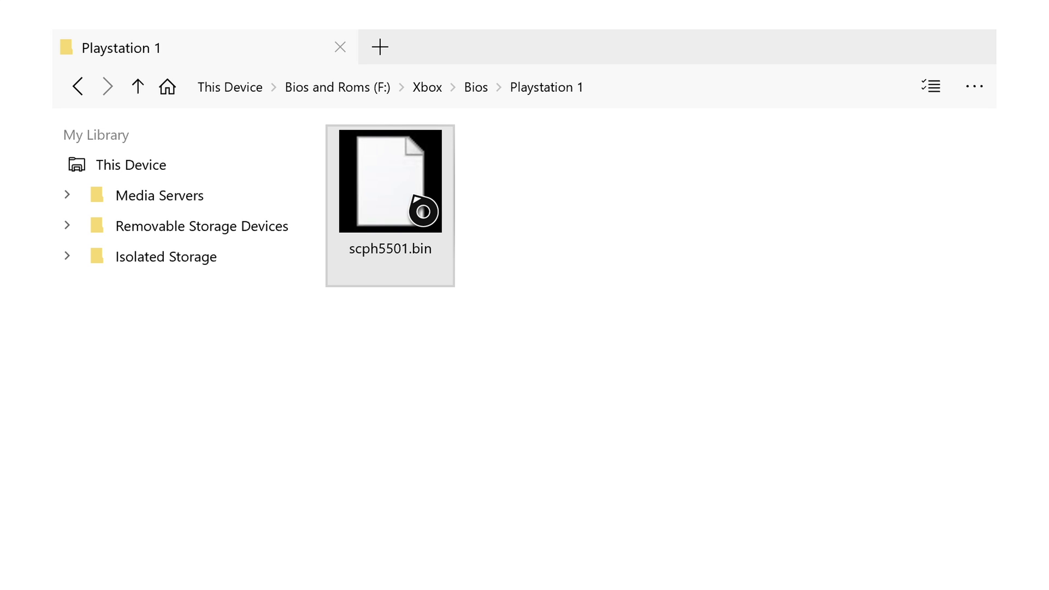
{"action": "right_click", "coordinate": [414, 229]}
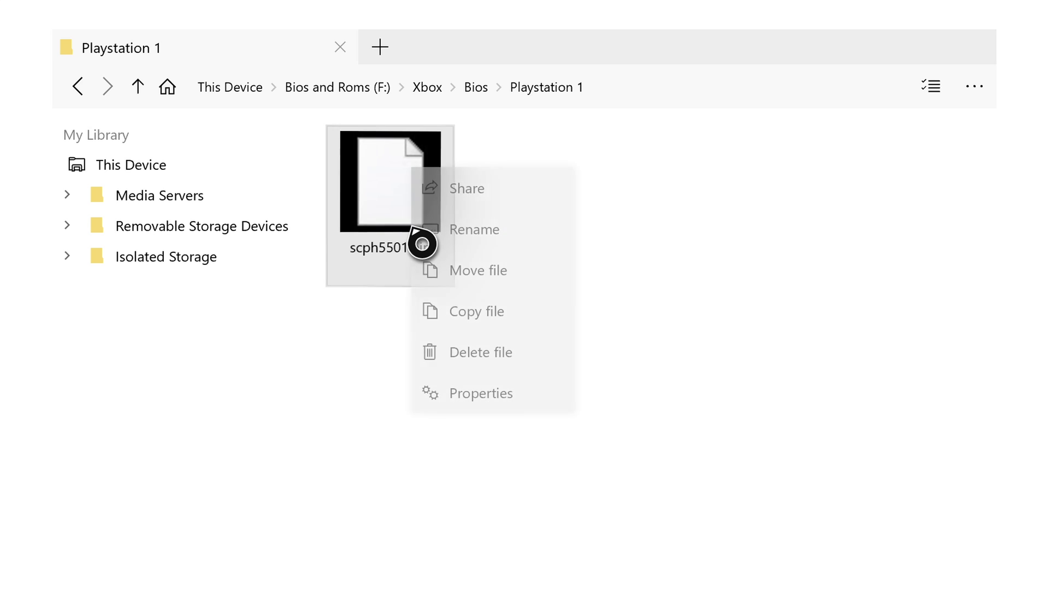
{"action": "left_click", "coordinate": [476, 312]}
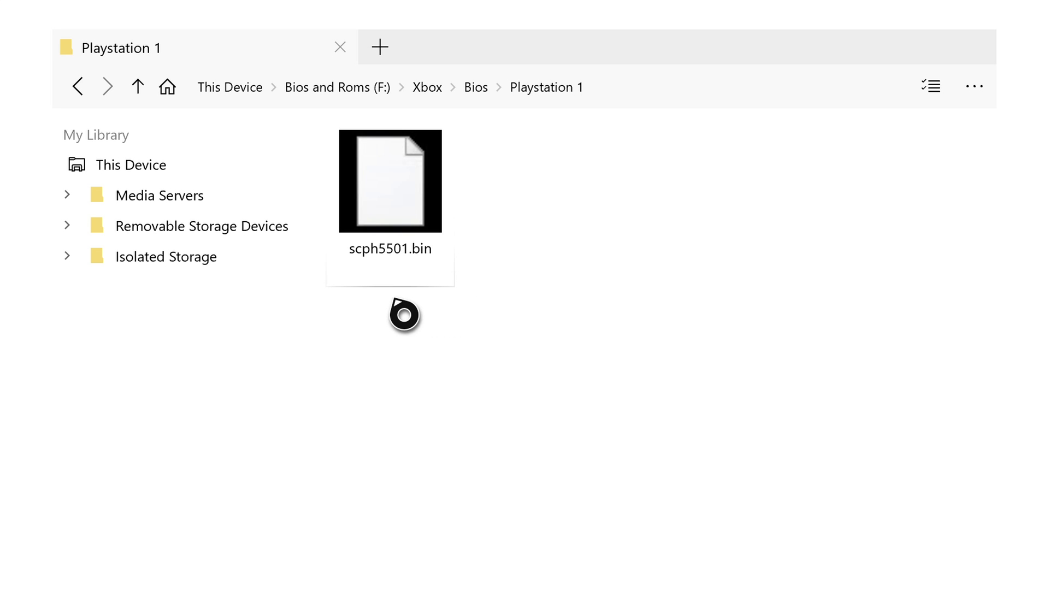
Step: Browse from Isolated Storage to Local > Packages and open the LocalState folder of the RetroArch package starting with 1e4cf179
{"action": "left_click", "coordinate": [151, 253]}
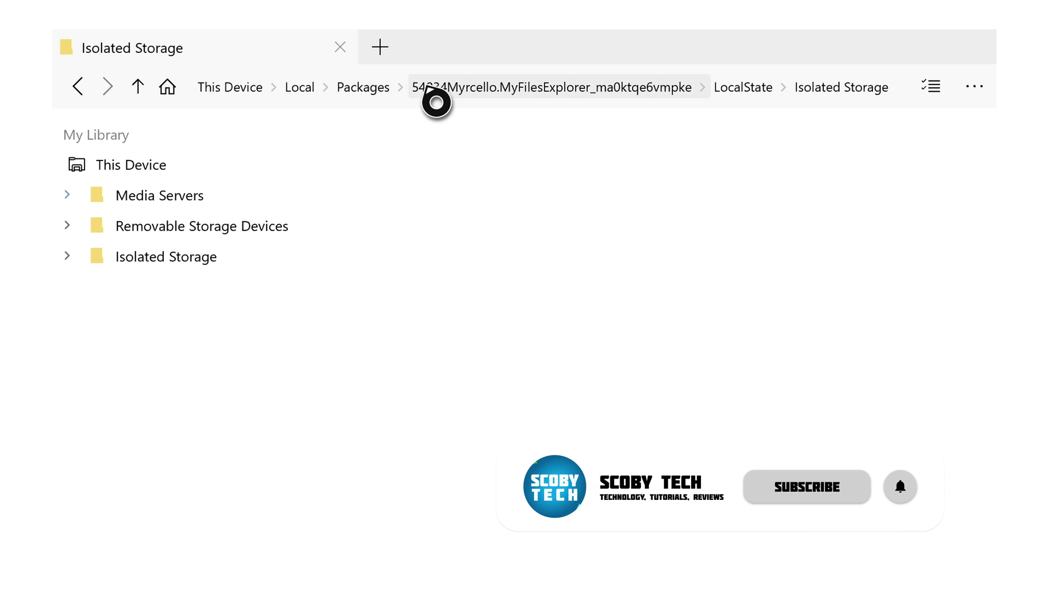
{"action": "left_click", "coordinate": [383, 90]}
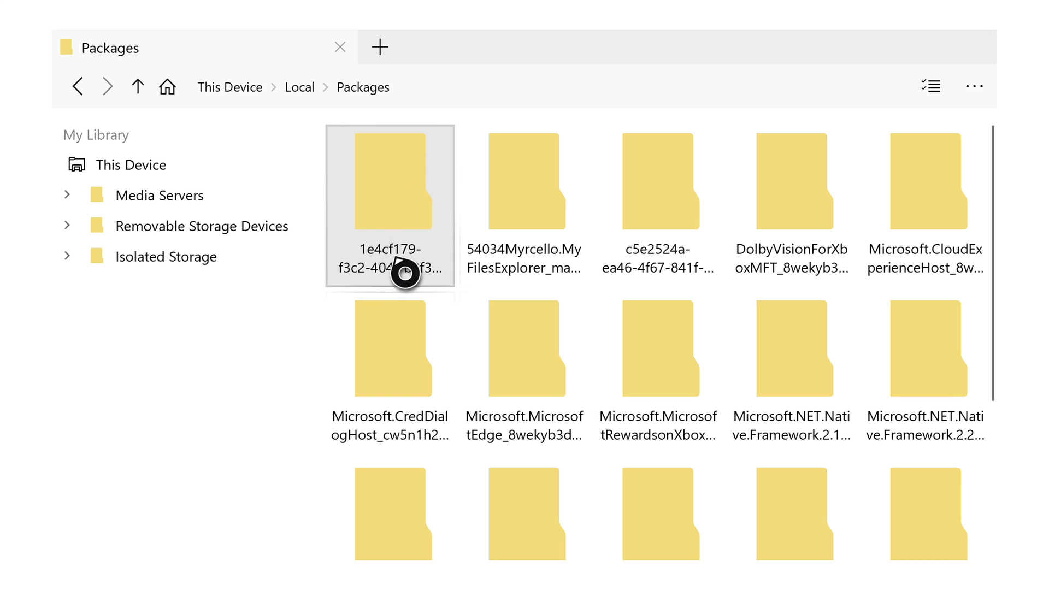
{"action": "double_click", "coordinate": [404, 174]}
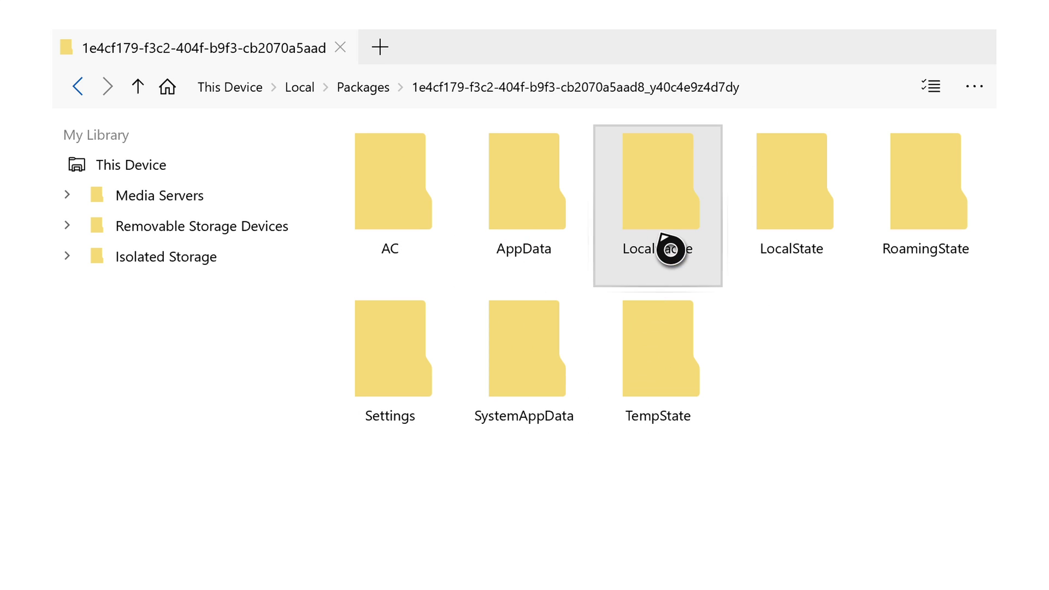
{"action": "double_click", "coordinate": [789, 190]}
Step: Open the system folder within LocalState and paste the copied scph5501.bin BIOS file there
{"action": "scroll", "coordinate": [788, 240], "scroll_direction": "down", "scroll_amount": 2}
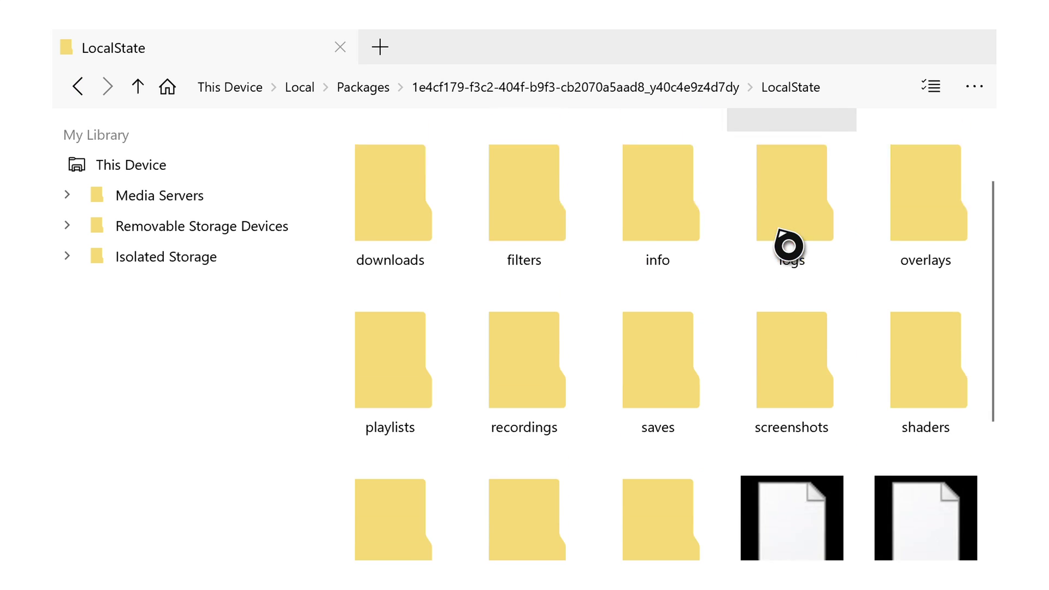
{"action": "scroll", "coordinate": [788, 246], "scroll_direction": "down", "scroll_amount": 3}
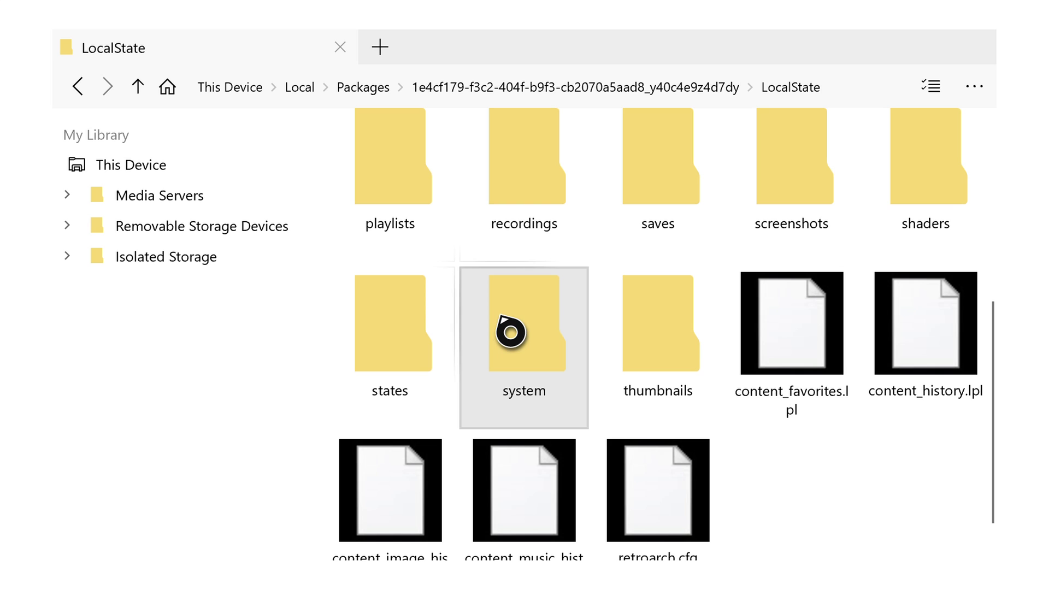
{"action": "scroll", "coordinate": [510, 332], "scroll_direction": "up", "scroll_amount": 4}
{"action": "scroll", "coordinate": [510, 332], "scroll_direction": "down", "scroll_amount": 3}
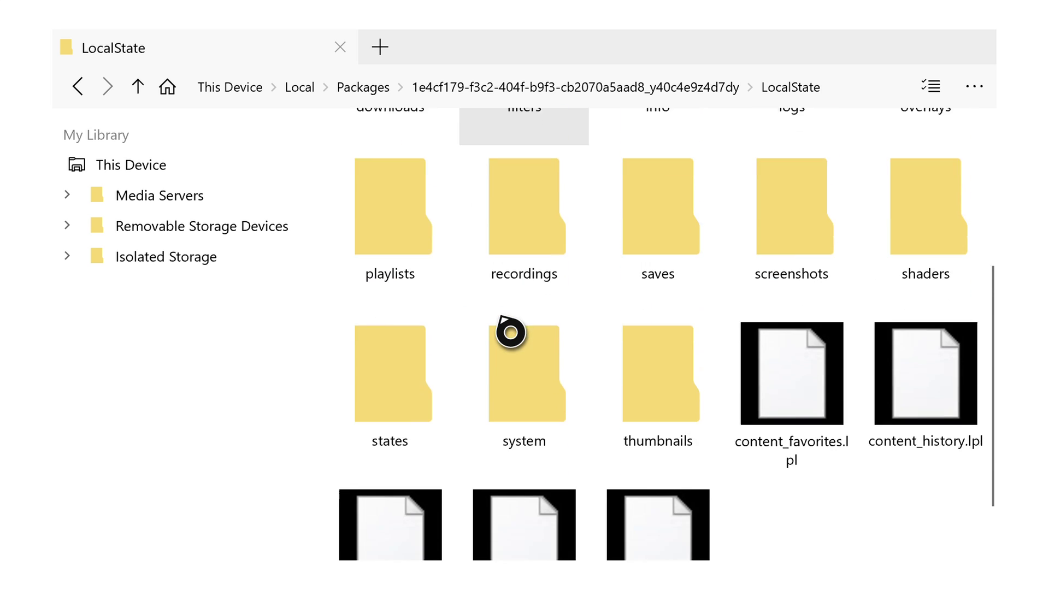
{"action": "scroll", "coordinate": [511, 332], "scroll_direction": "up", "scroll_amount": 3}
{"action": "scroll", "coordinate": [511, 332], "scroll_direction": "down", "scroll_amount": 4}
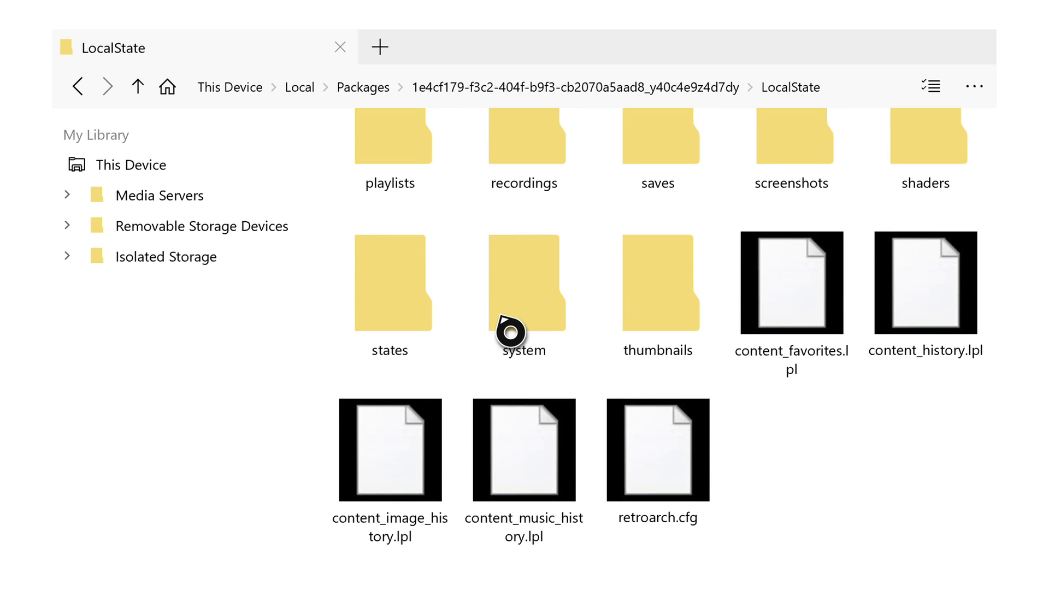
{"action": "left_click", "coordinate": [518, 321]}
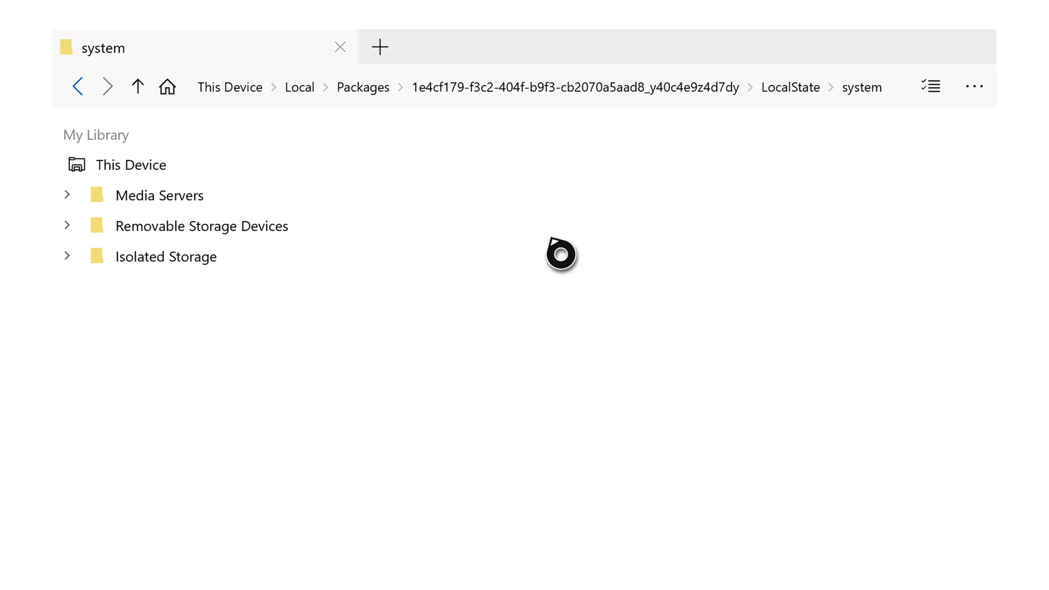
{"action": "right_click", "coordinate": [562, 254]}
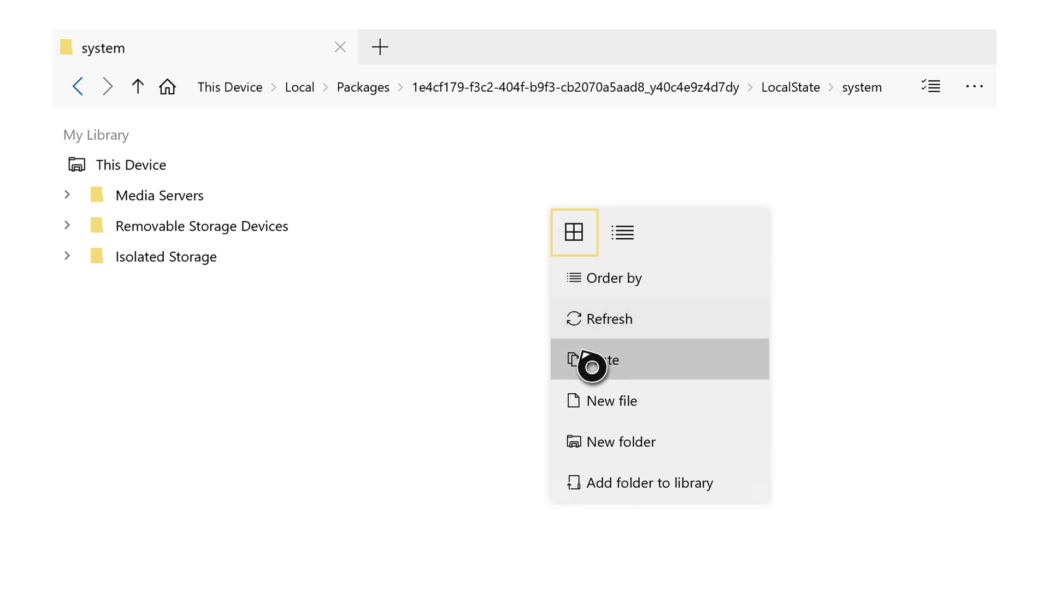
{"action": "left_click", "coordinate": [592, 363]}
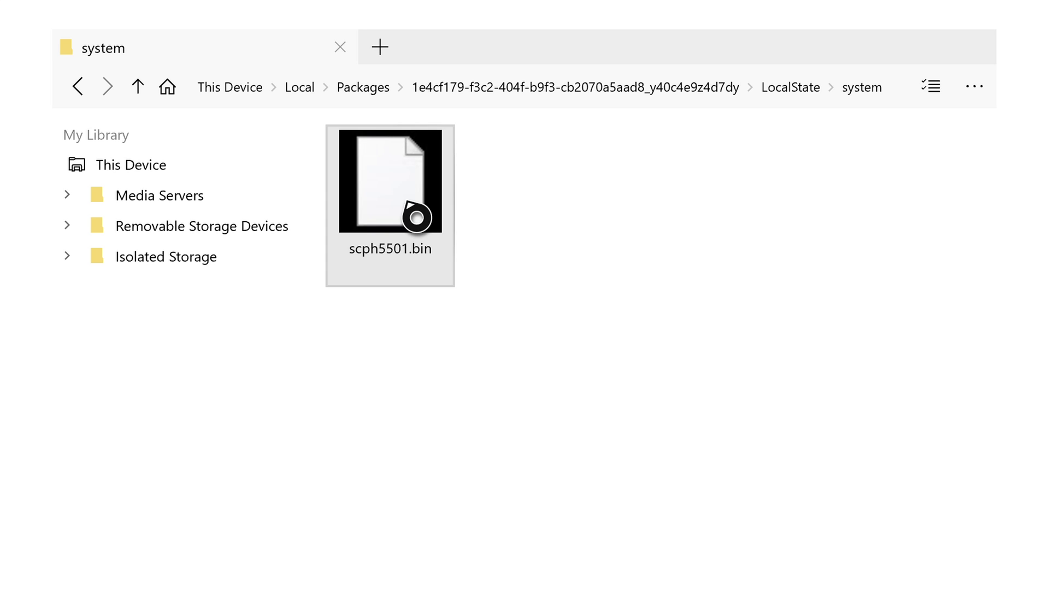
Step: Return to Dev Home and launch RetroArch from the Games & apps list
{"action": "key", "text": "super"}
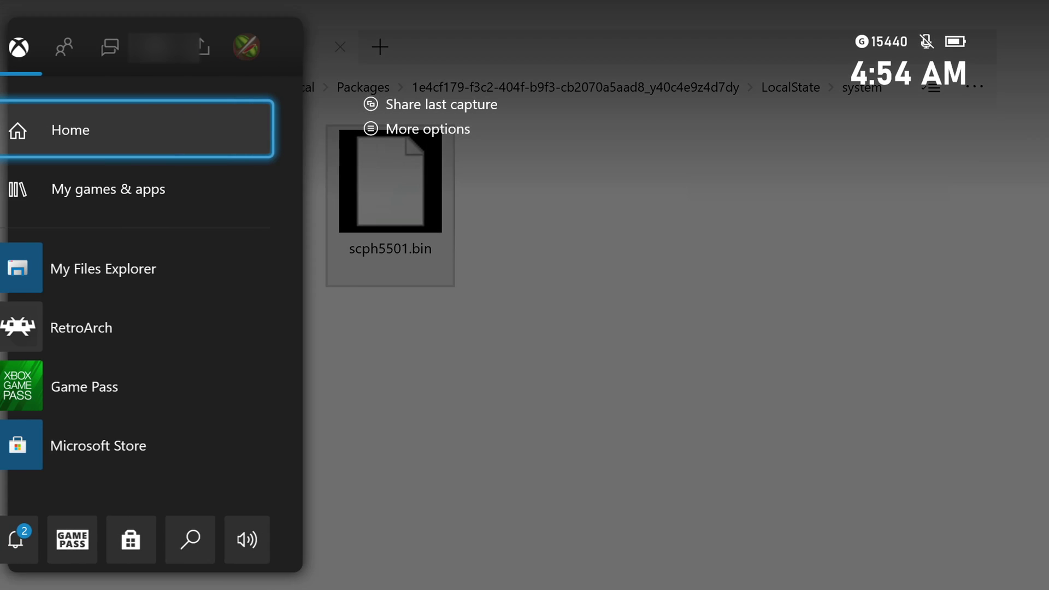
{"action": "key", "text": "Return"}
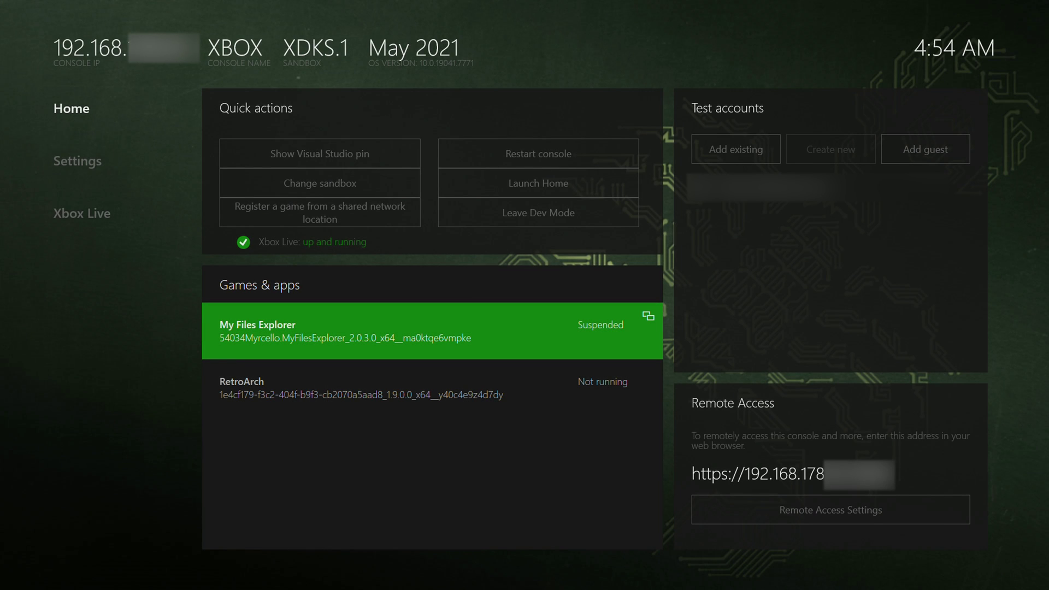
{"action": "key", "text": "Down"}
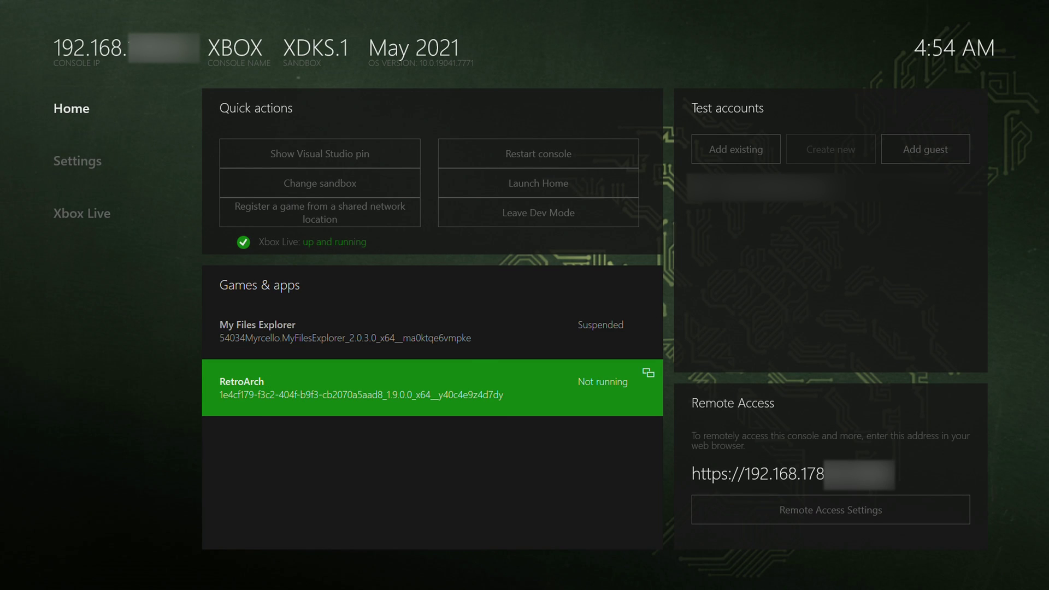
{"action": "key", "text": "Return"}
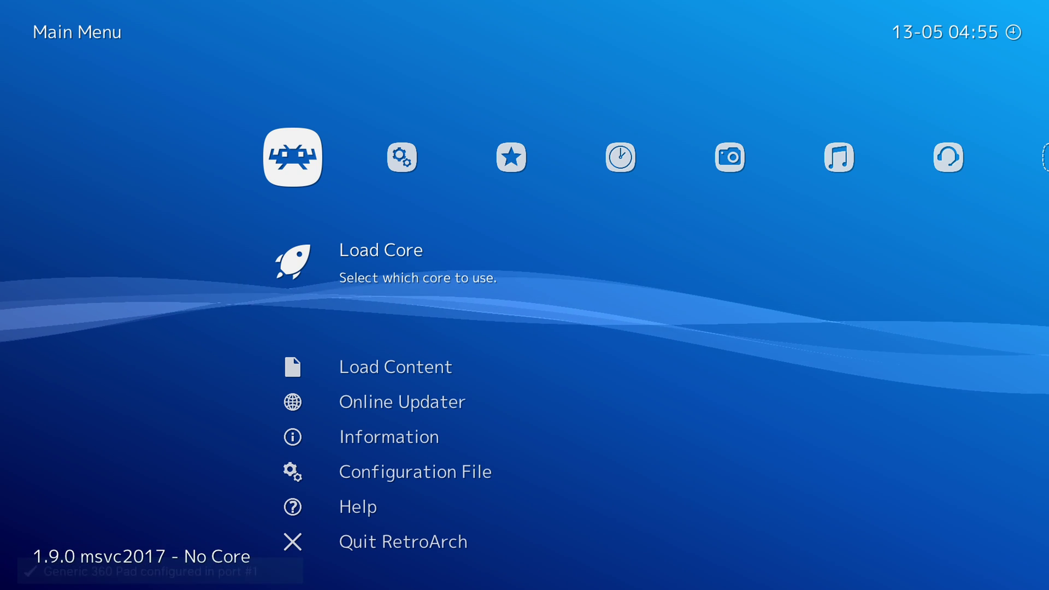
Step: Compare the Sony PlayStation cores available in RetroArch and load Sony - PlayStation (Beetle PSX HW)
{"action": "key", "text": "Left"}
{"action": "key", "text": "Right"}
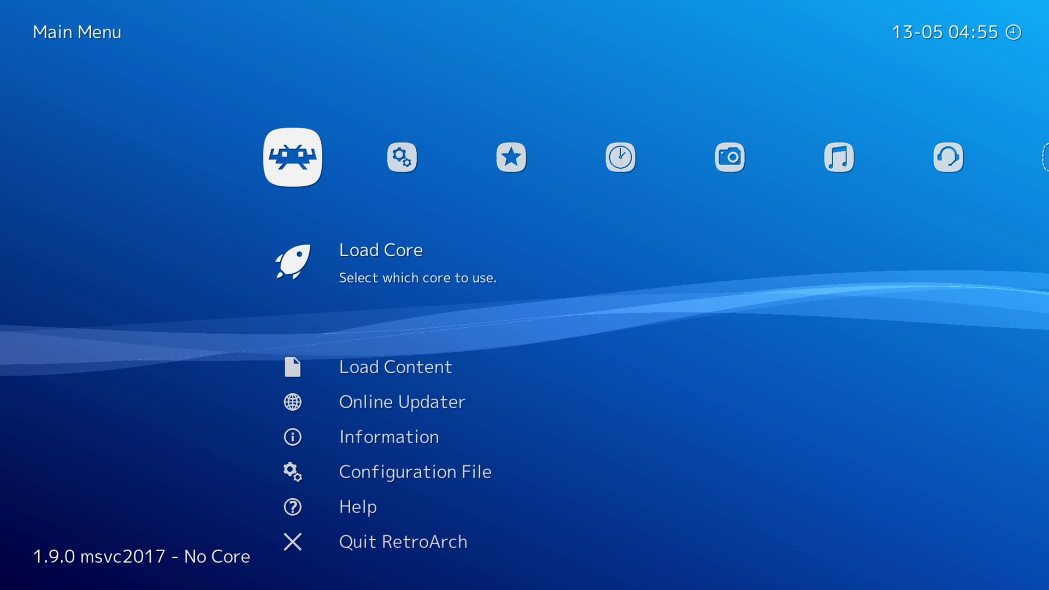
{"action": "key", "text": "Return"}
{"action": "key", "text": "Page_Down"}
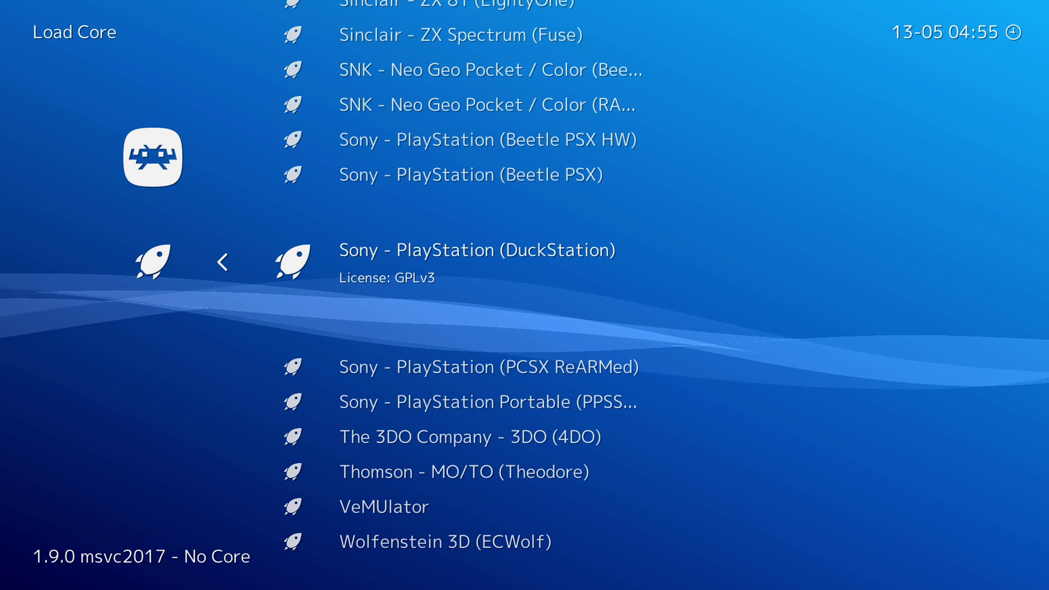
{"action": "key", "text": "Up"}
{"action": "key", "text": "Up"}
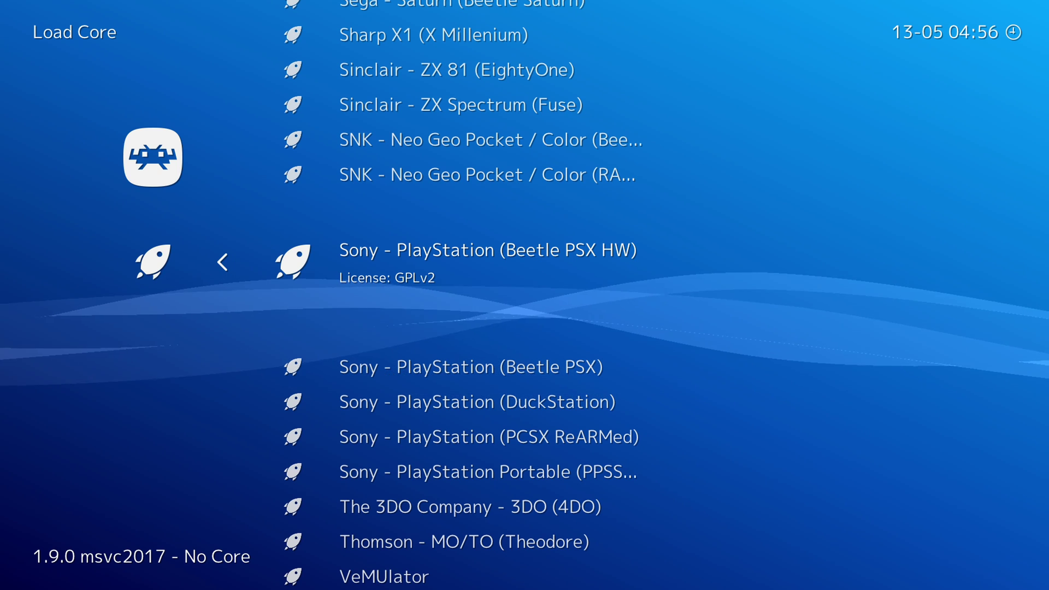
{"action": "key", "text": "Down"}
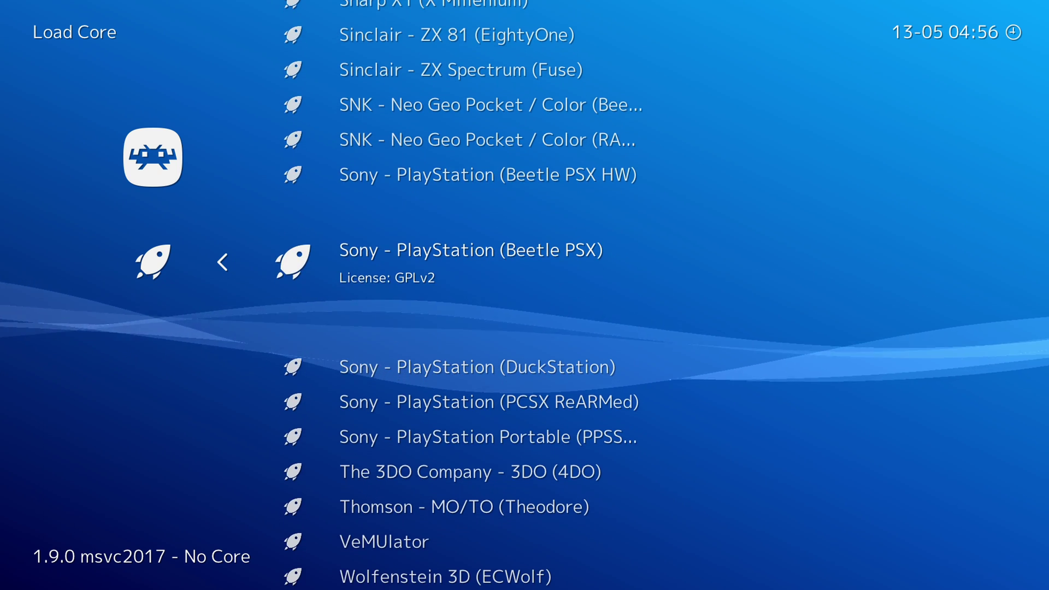
{"action": "key", "text": "Down"}
{"action": "key", "text": "Down"}
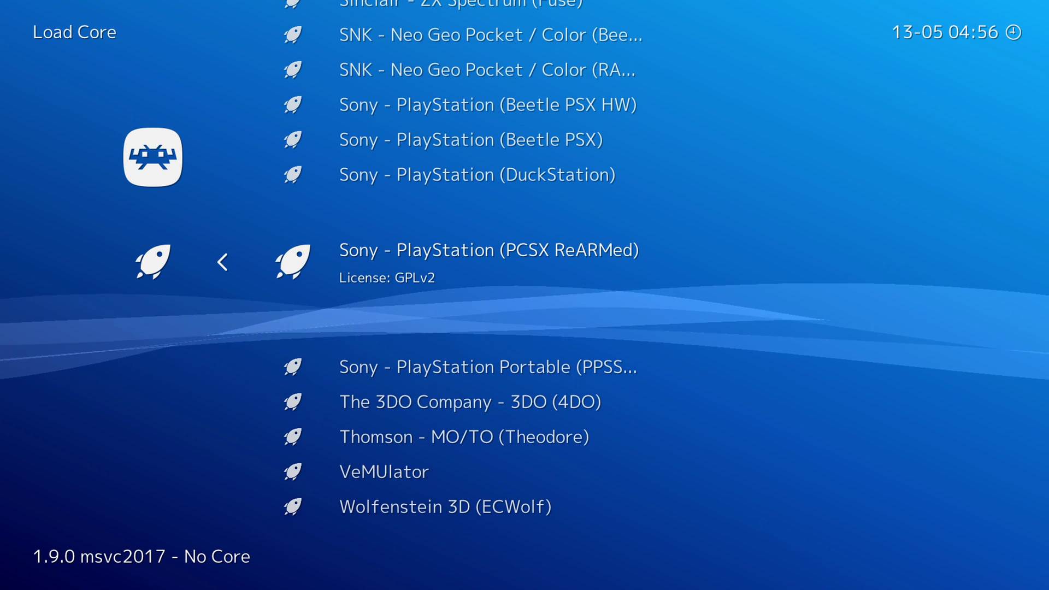
{"action": "key", "text": "Up"}
{"action": "key", "text": "Up"}
{"action": "key", "text": "Up"}
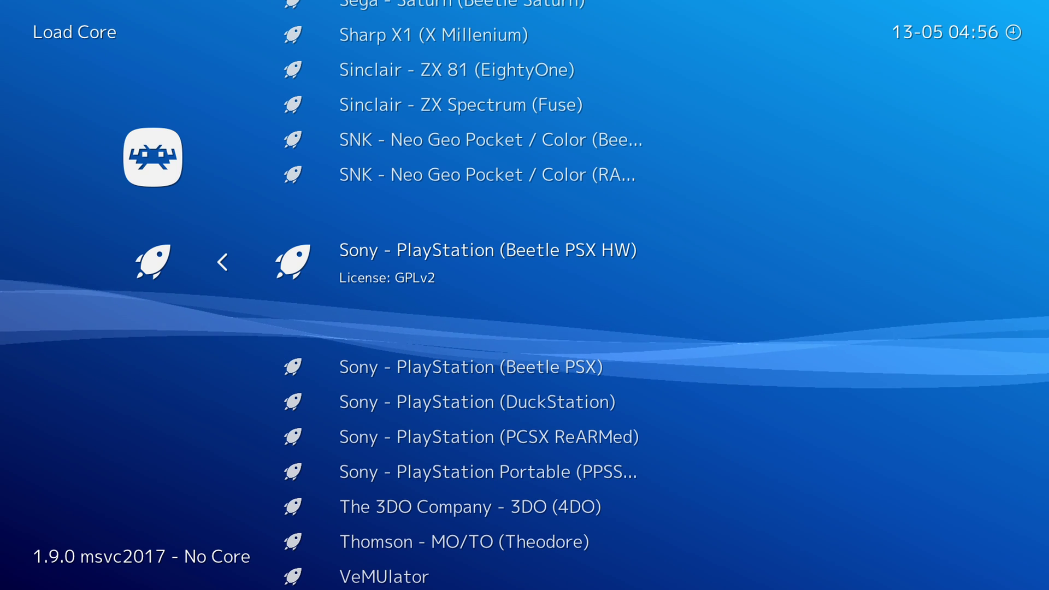
{"action": "key", "text": "Return"}
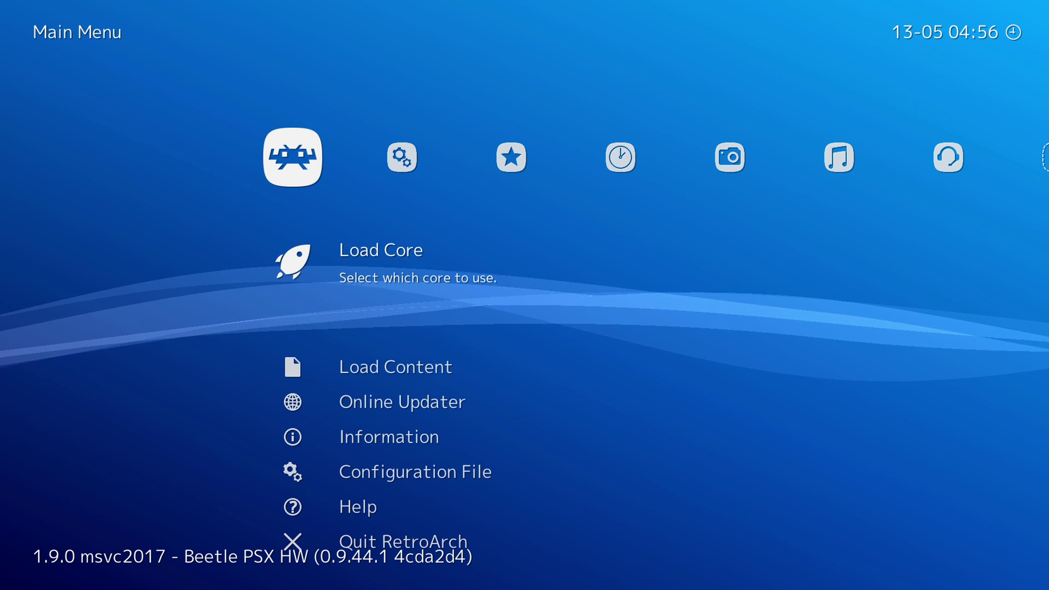
Step: Start loading content and open the F:\ drive as the source
{"action": "key", "text": "Down"}
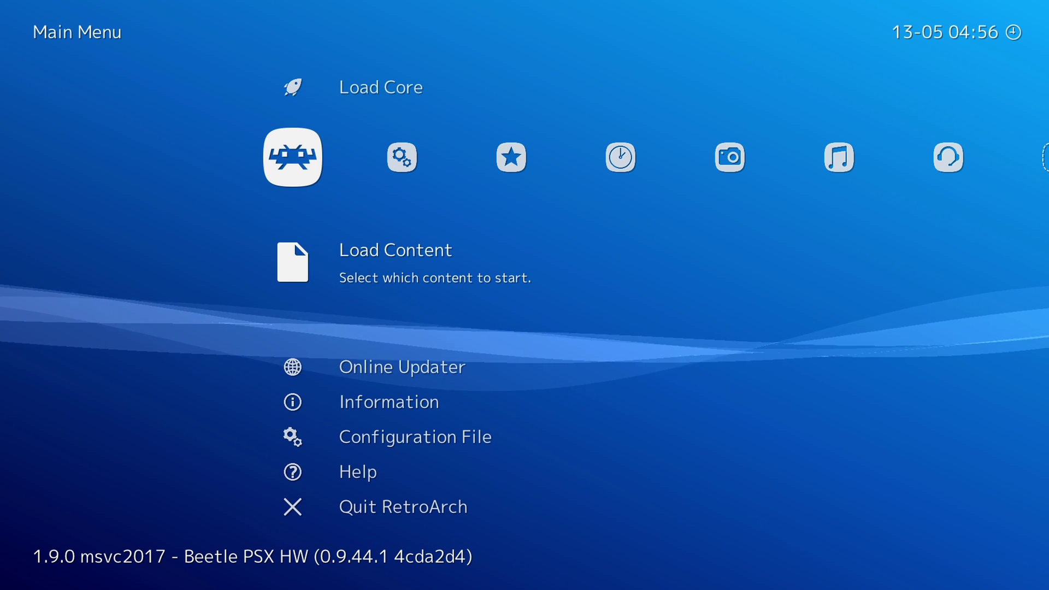
{"action": "key", "text": "Return"}
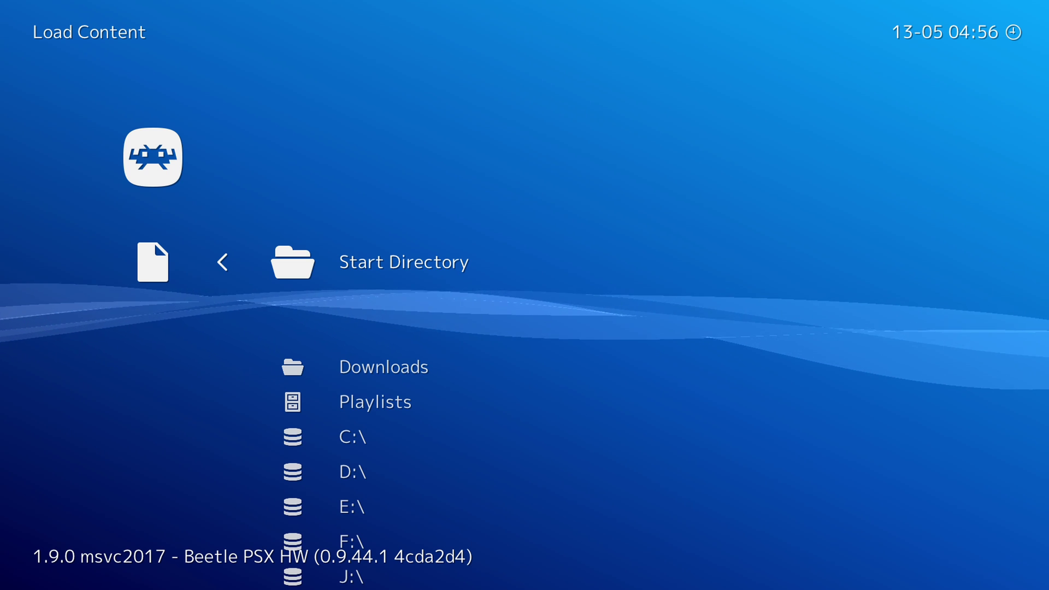
{"action": "key", "text": "Down"}
{"action": "key", "text": "Down"}
{"action": "key", "text": "Down"}
{"action": "key", "text": "Down"}
{"action": "key", "text": "Down"}
{"action": "key", "text": "Down"}
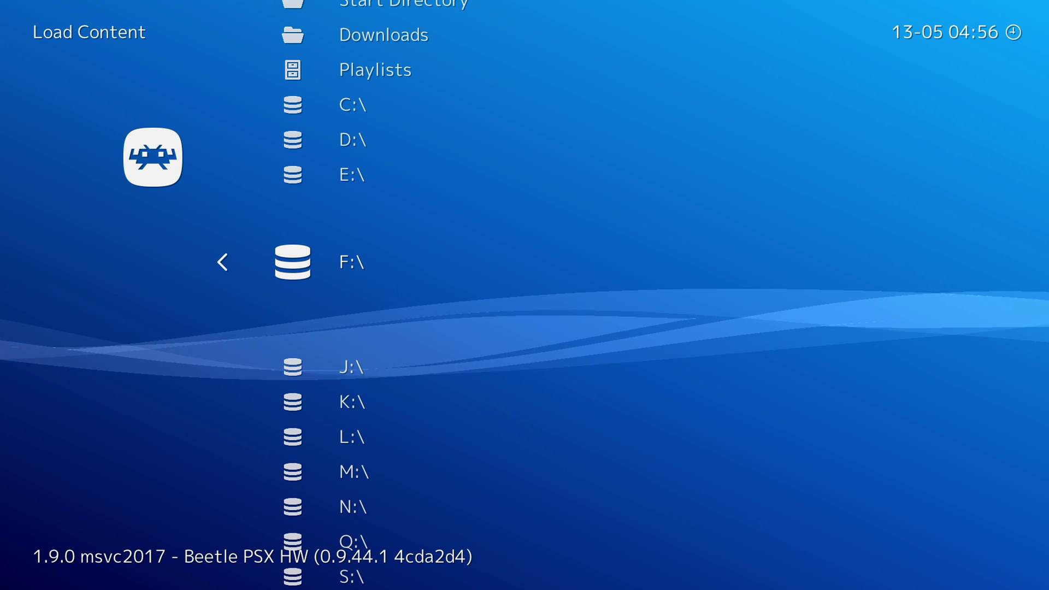
{"action": "key", "text": "Up"}
{"action": "key", "text": "Down"}
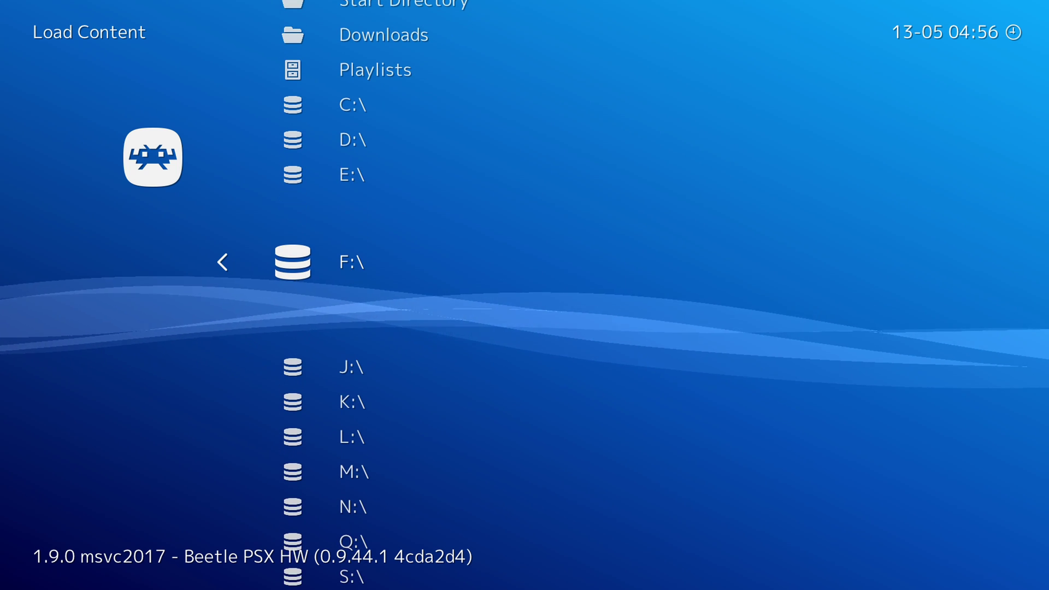
{"action": "key", "text": "Return"}
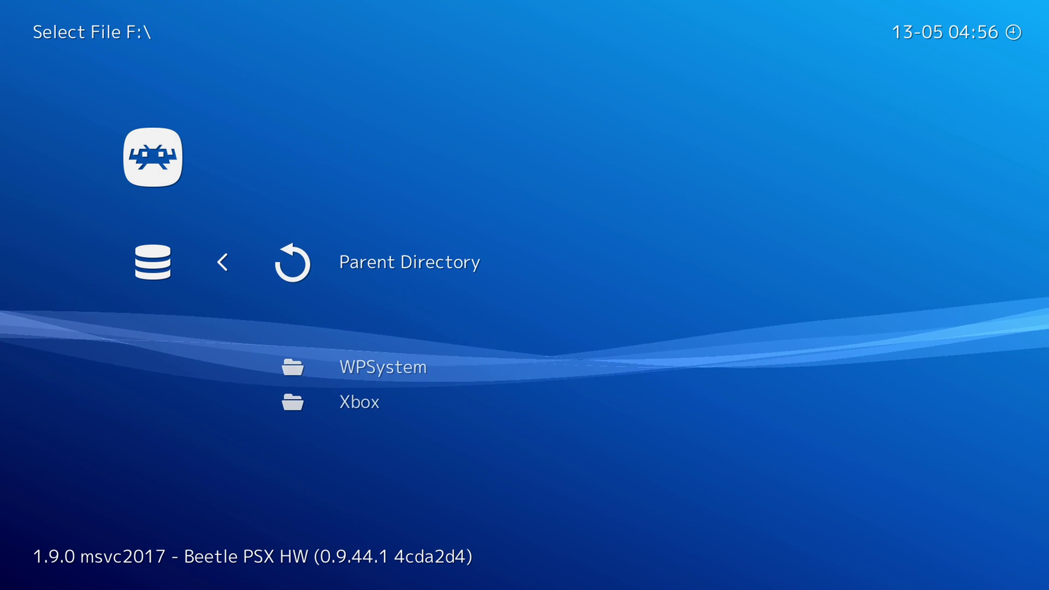
Step: Open the Xbox folder on the F:\ drive and go into its Roms subfolder
{"action": "key", "text": "Down"}
{"action": "key", "text": "Down"}
{"action": "key", "text": "Return"}
{"action": "key", "text": "Down"}
{"action": "key", "text": "Down"}
{"action": "key", "text": "Return"}
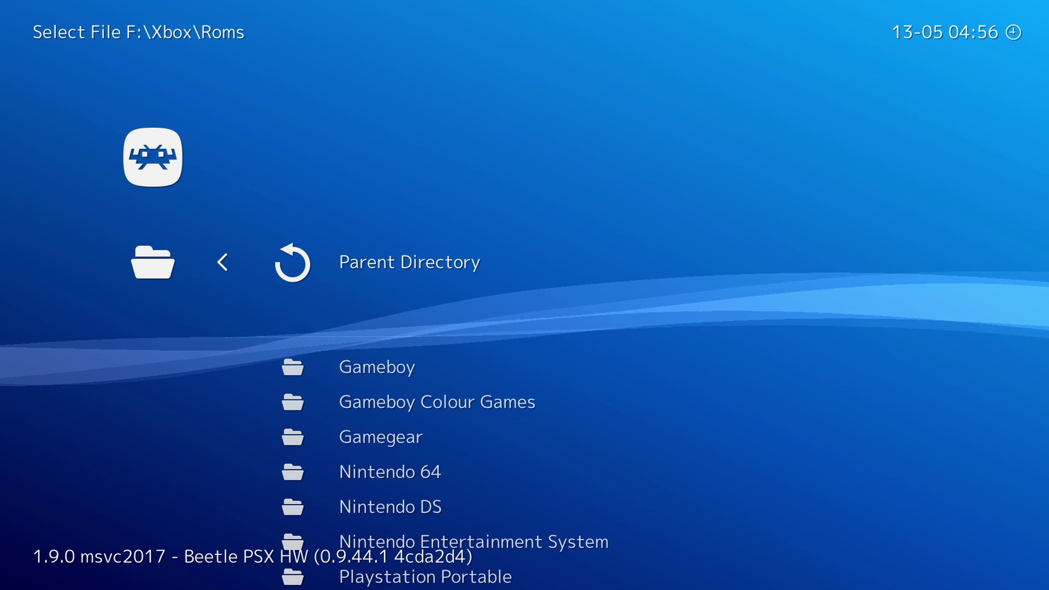
Step: Open the PlayStation games folder within Roms and choose Tekken 3.cue as the content to load
{"action": "key", "text": "Down"}
{"action": "key", "text": "Down"}
{"action": "key", "text": "Down"}
{"action": "key", "text": "Down"}
{"action": "key", "text": "Down"}
{"action": "key", "text": "Down"}
{"action": "key", "text": "Down"}
{"action": "key", "text": "Down"}
{"action": "key", "text": "Return"}
{"action": "key", "text": "Down"}
{"action": "key", "text": "Down"}
{"action": "key", "text": "Down"}
{"action": "key", "text": "Down"}
{"action": "key", "text": "Down"}
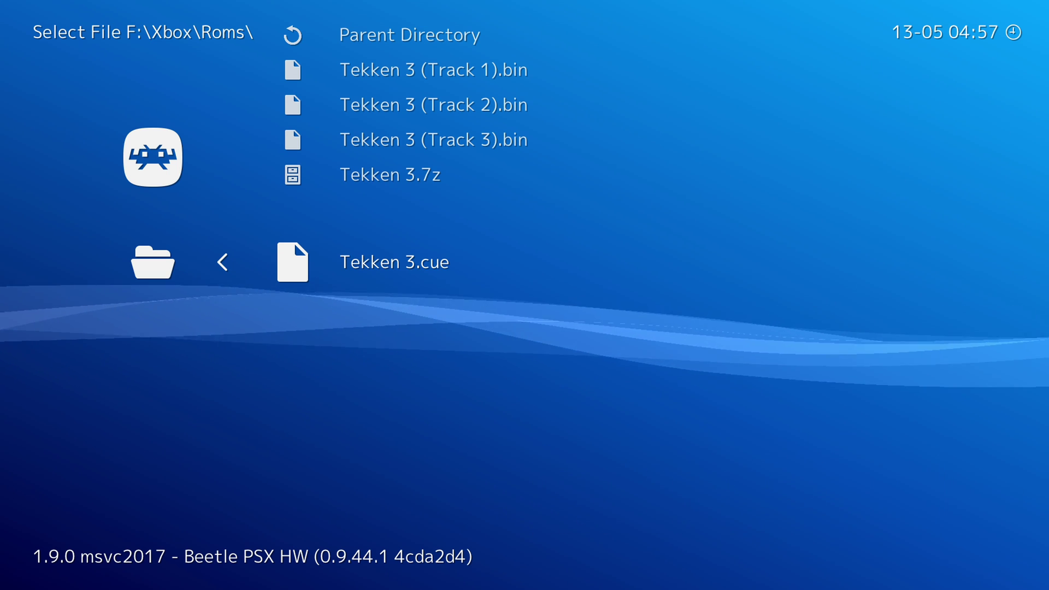
{"action": "key", "text": "Return"}
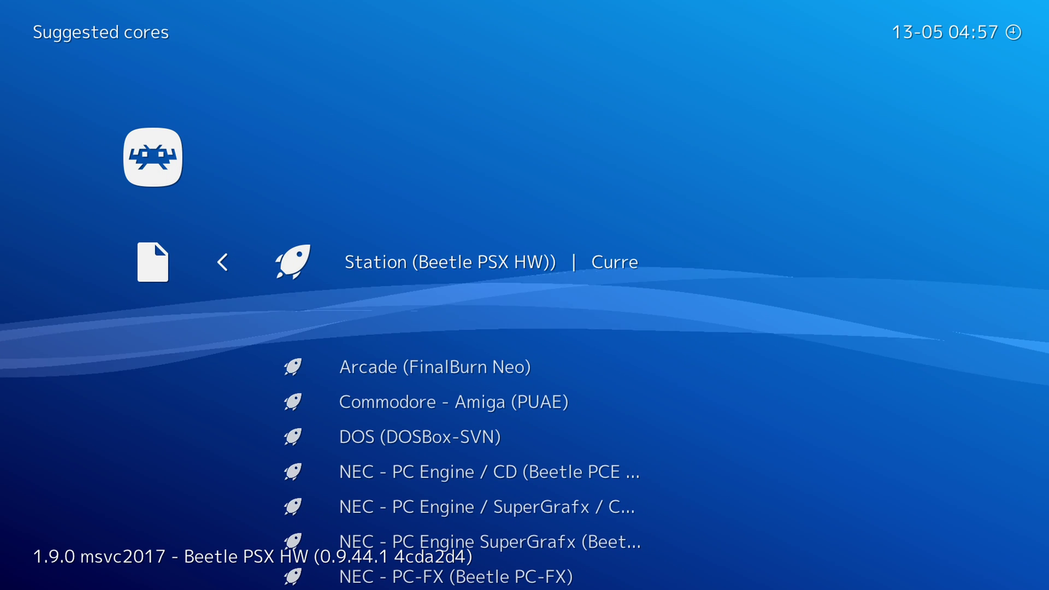